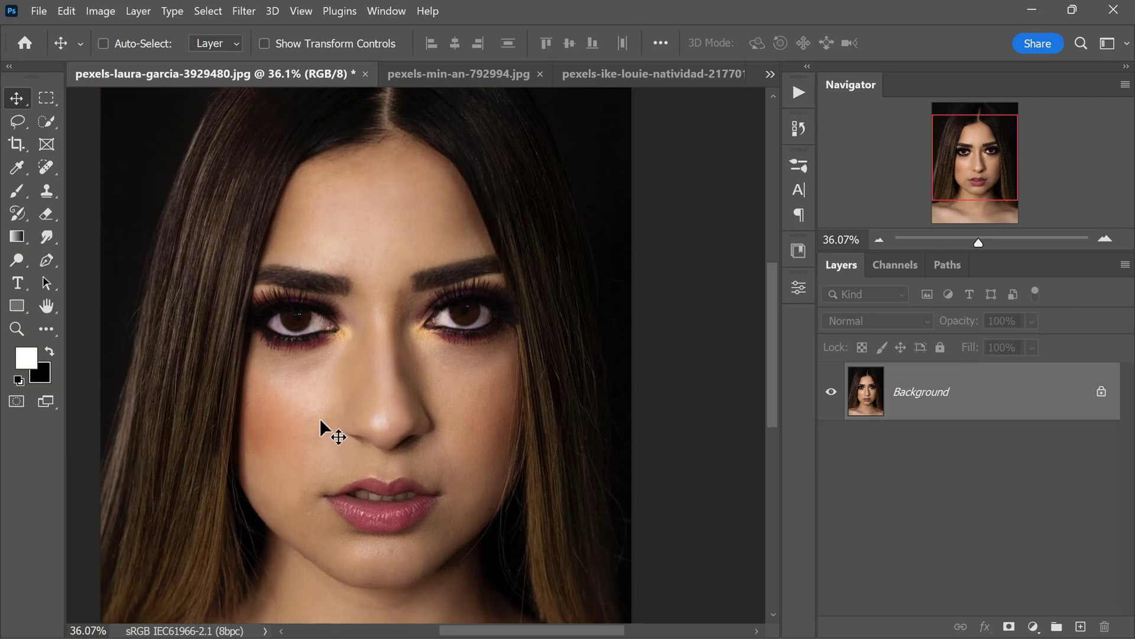
scroll(278, 391, "up", 6)
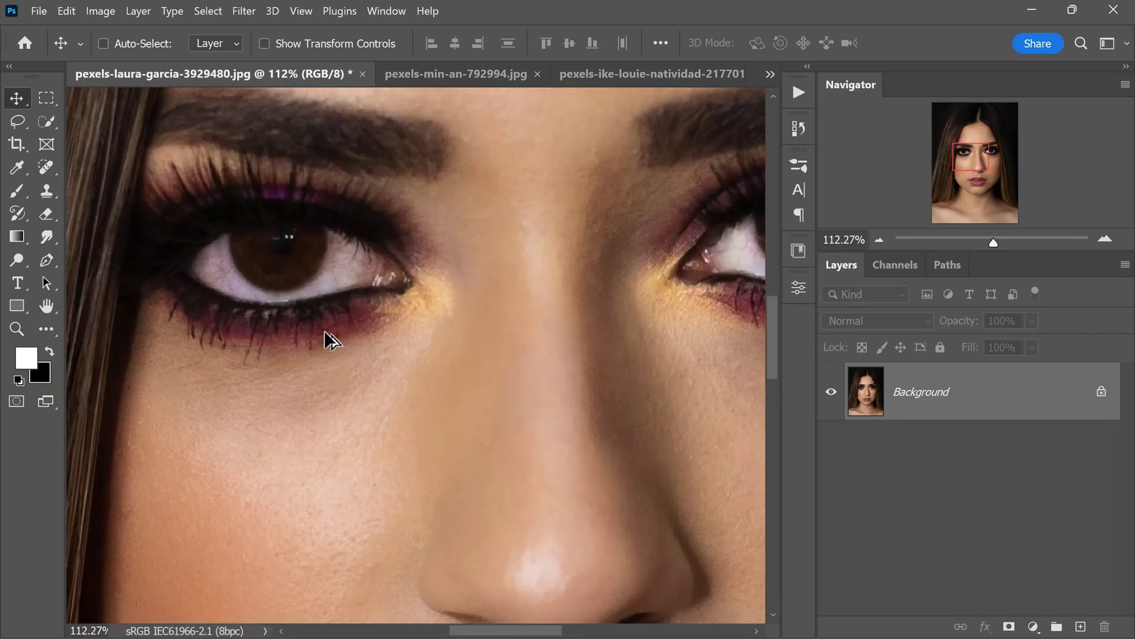
scroll(279, 260, "down", 1)
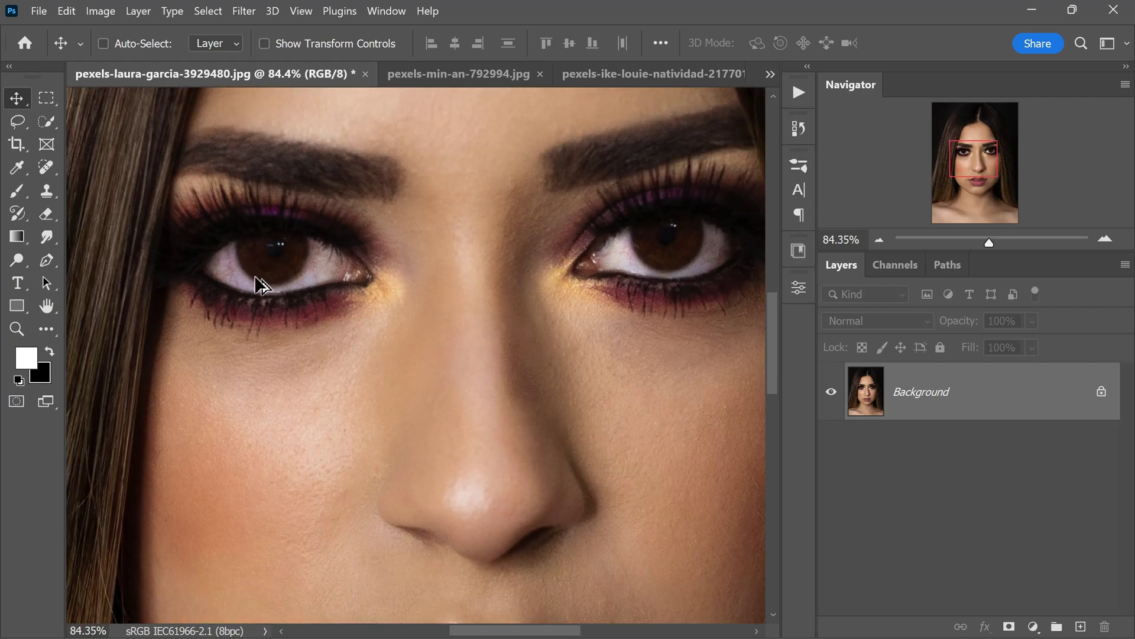
scroll(340, 284, "down", 4)
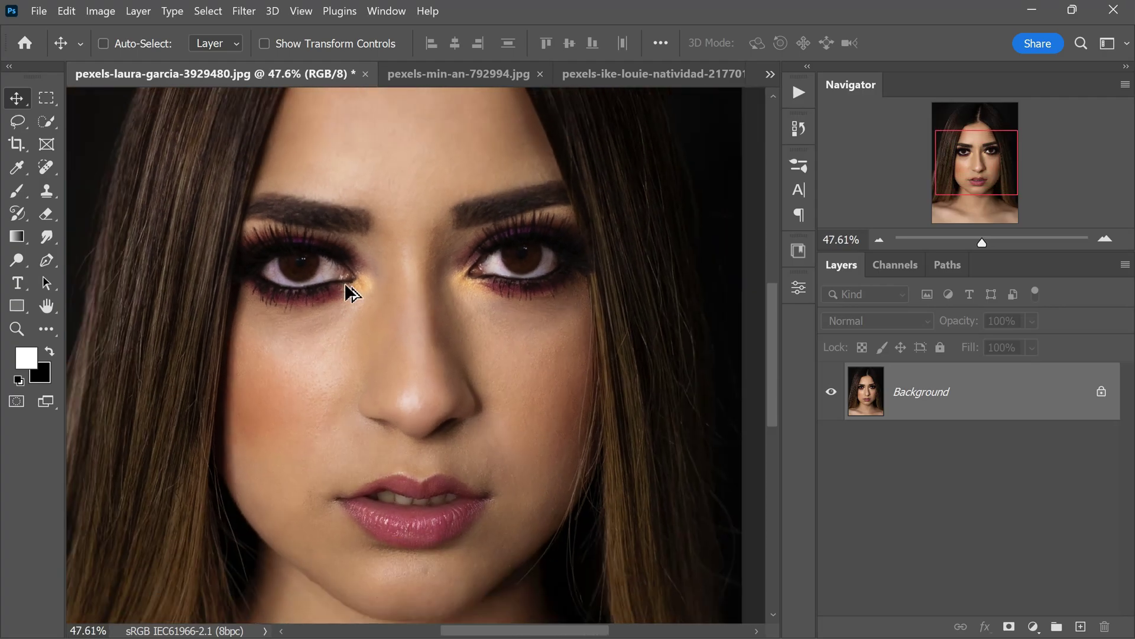
scroll(301, 290, "up", 1)
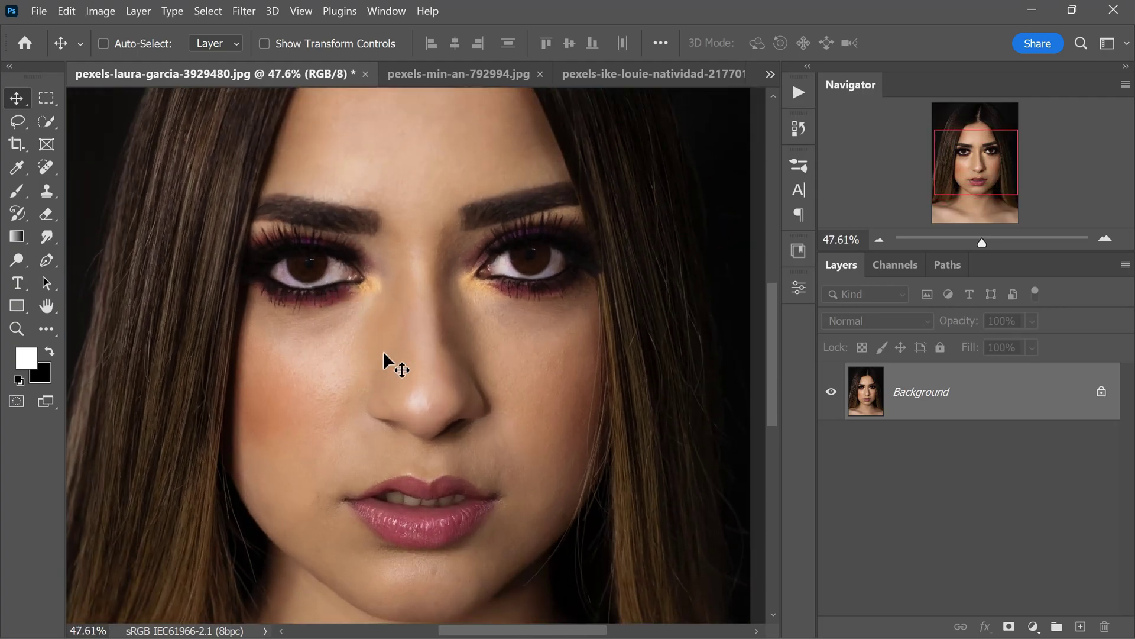
scroll(382, 350, "down", 2)
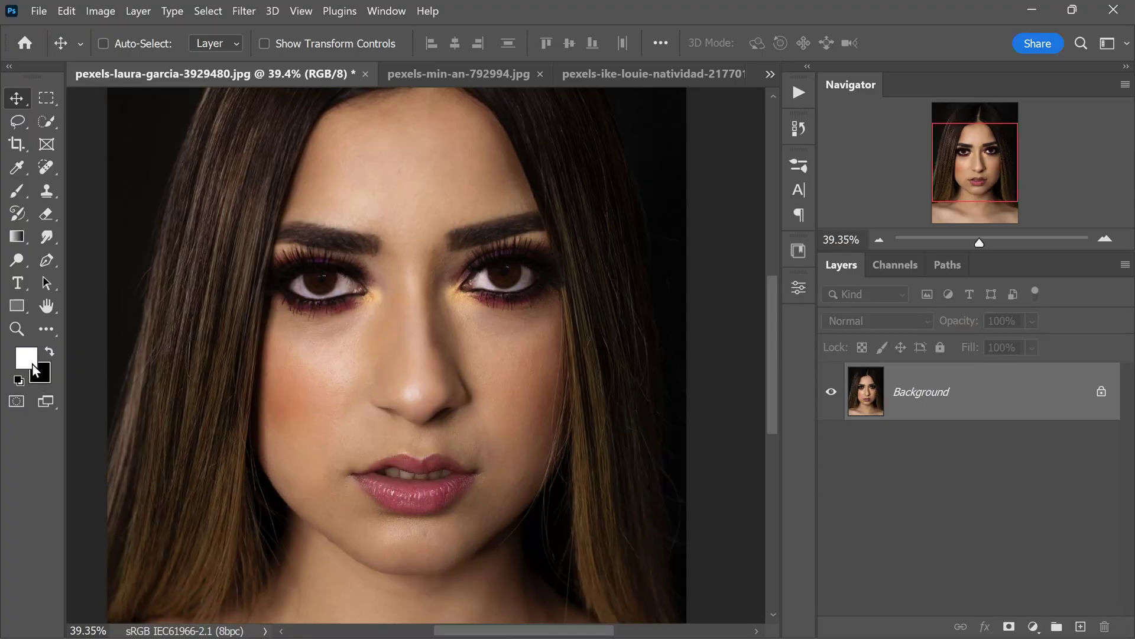
- Draw a 43 px circle over the left iris with the Ellipse Tool
left_click(17, 305)
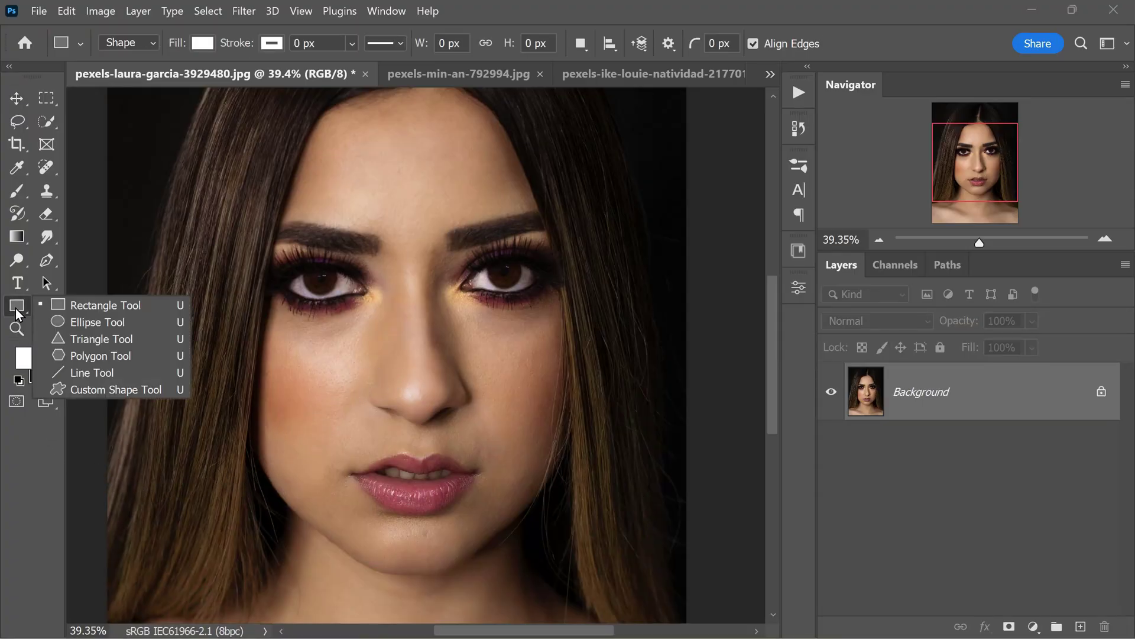
left_click(100, 322)
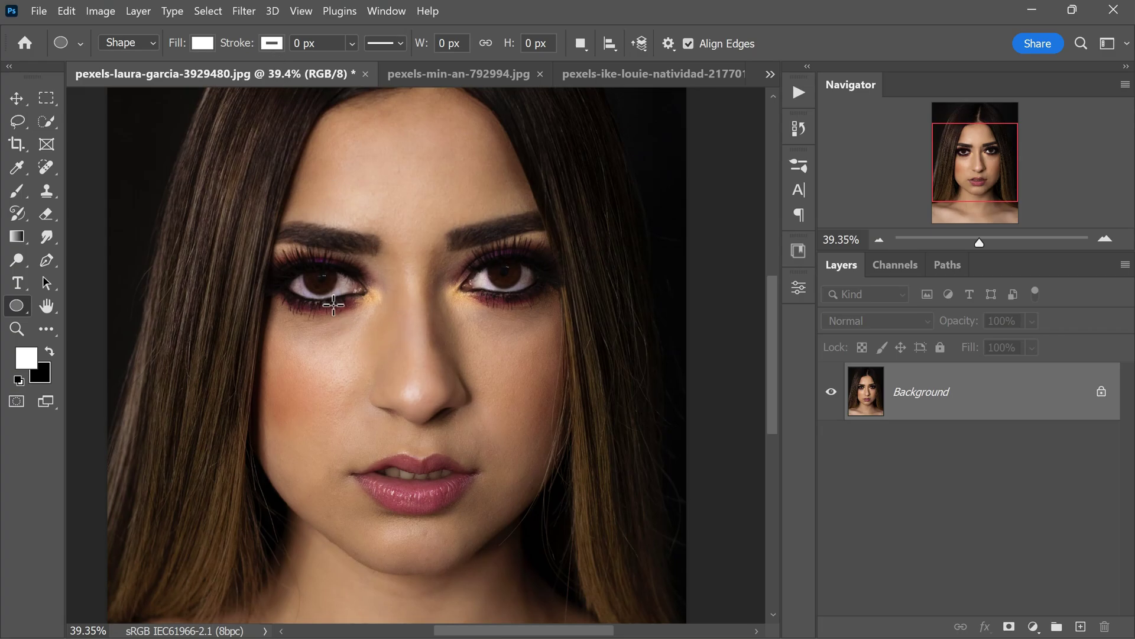
scroll(331, 303, "up", 4)
left_click_drag(307, 252, 324, 237)
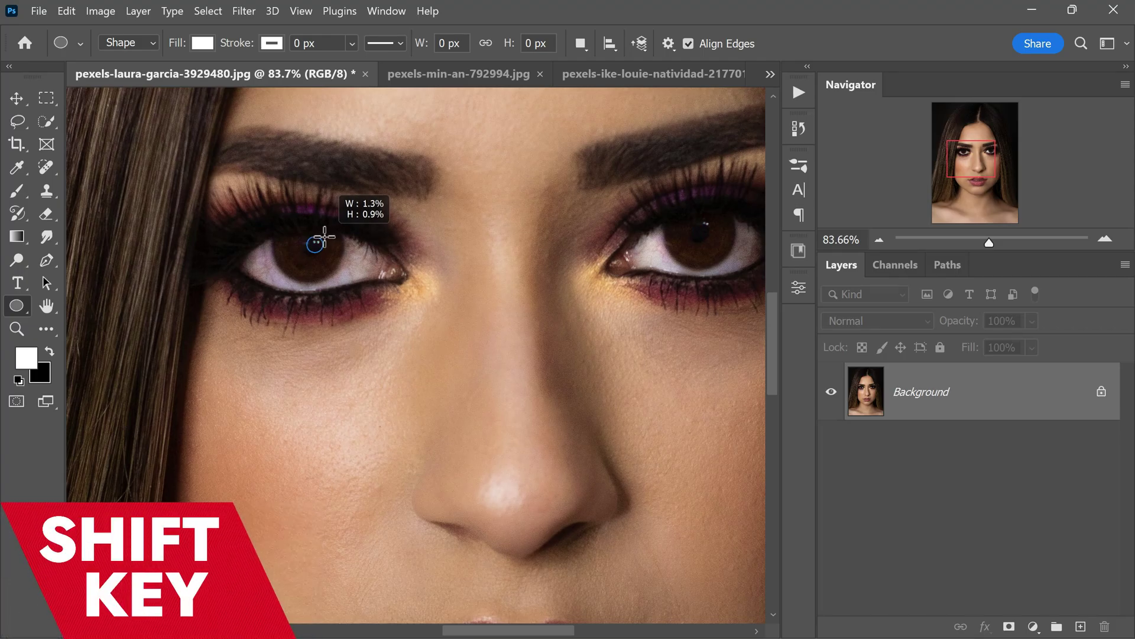
left_click_drag(324, 237, 324, 237)
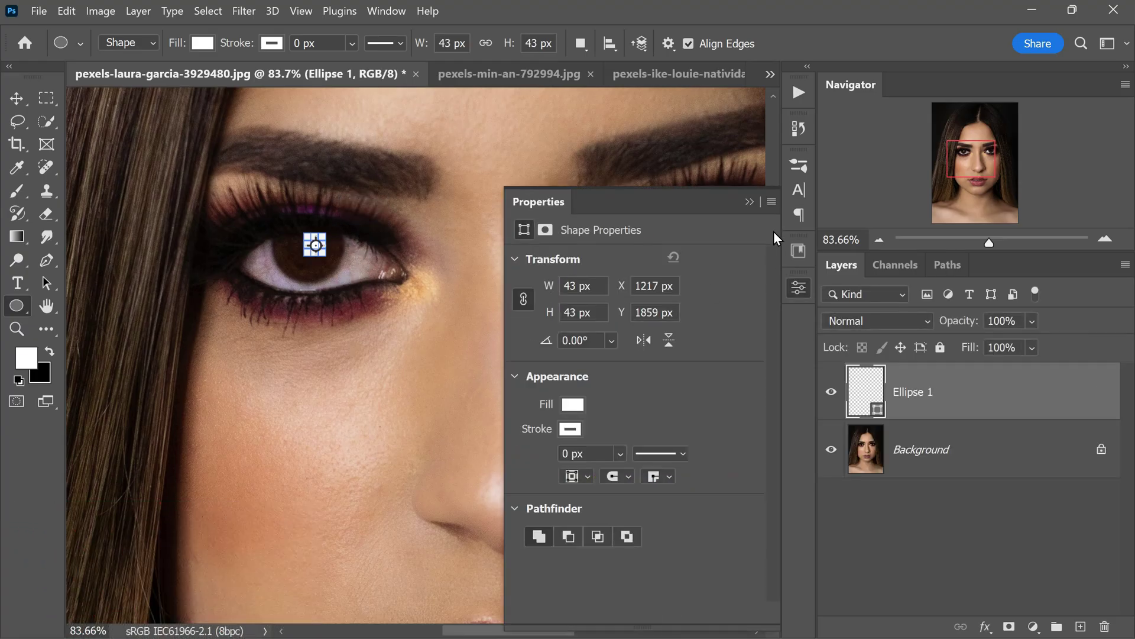
left_click(749, 202)
- Set the circle layer's fill to 0% and give it a 9 px white inside stroke
left_click(917, 499)
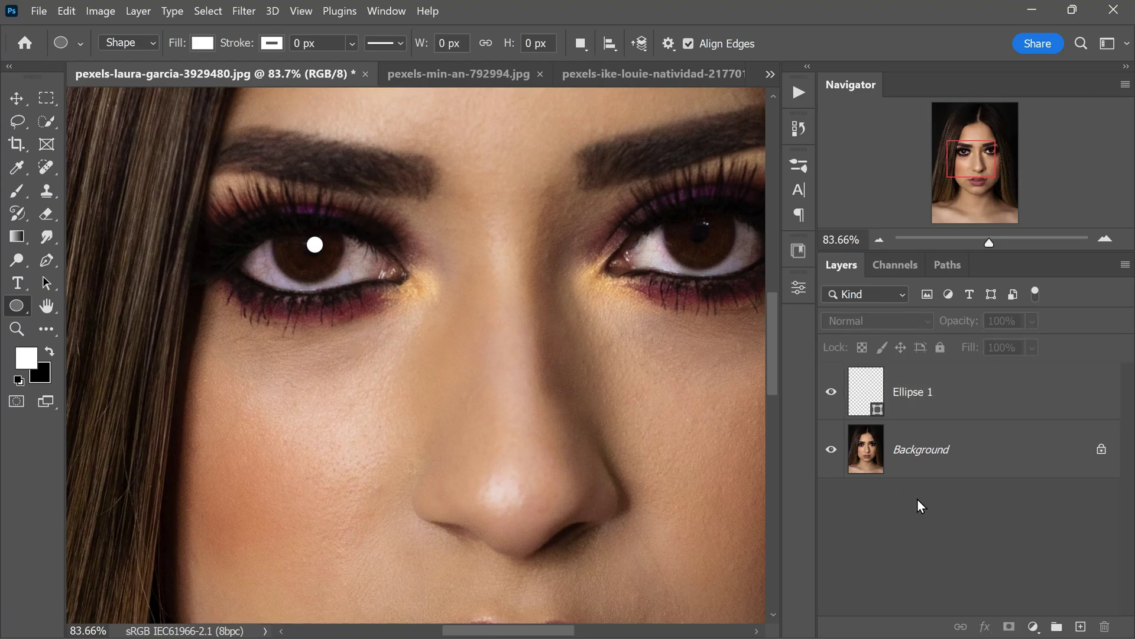
left_click(893, 406)
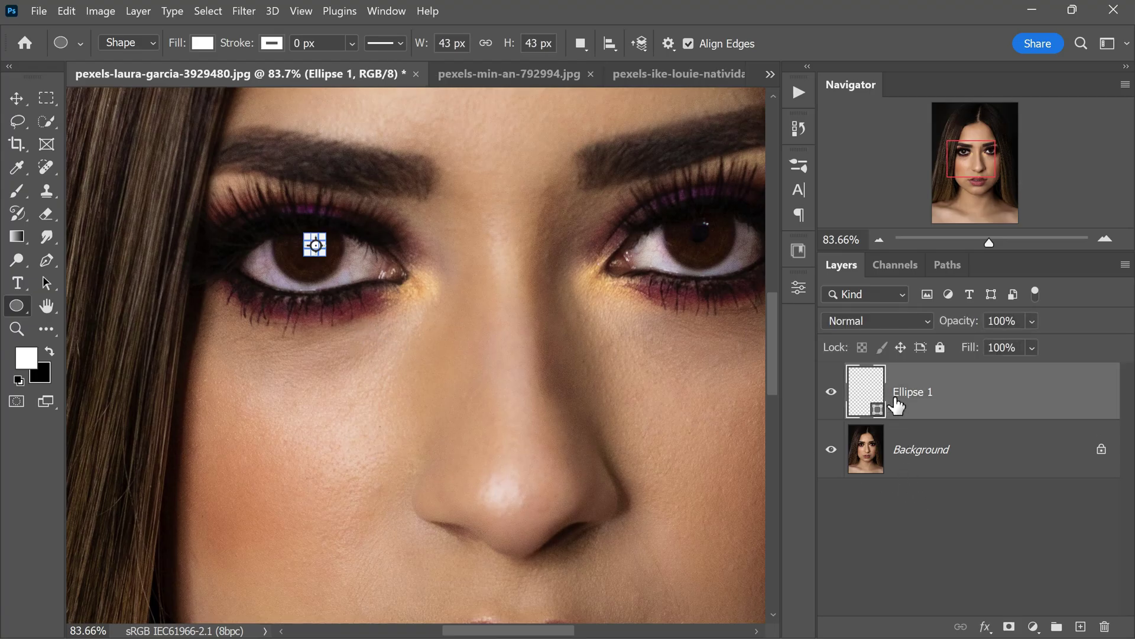
left_click_drag(966, 350, 877, 350)
left_click(919, 504)
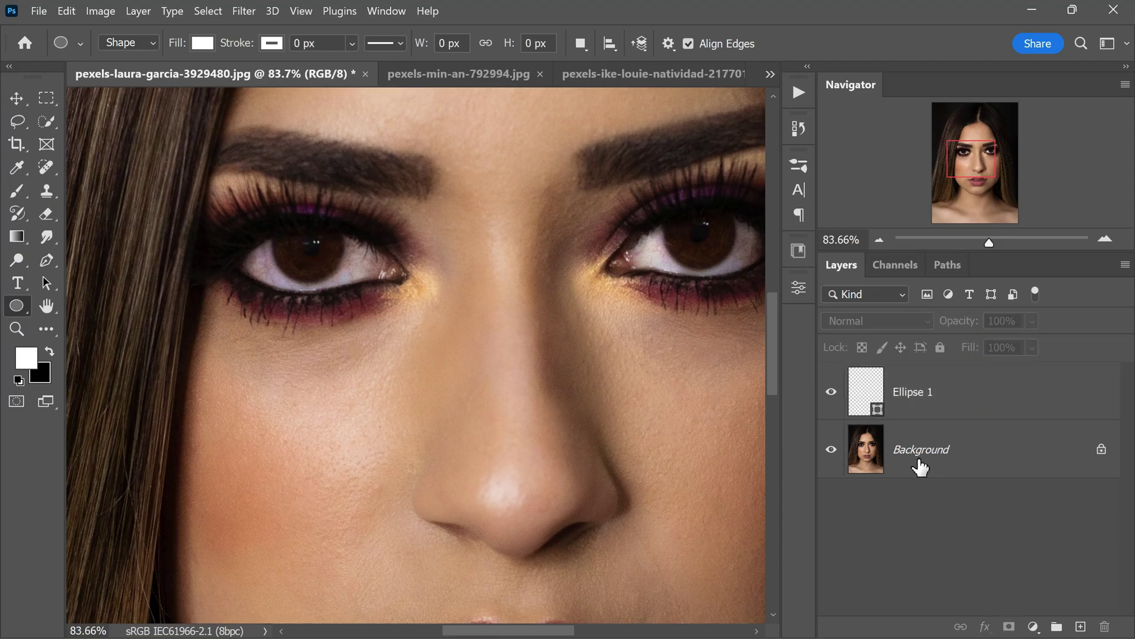
left_click(913, 407)
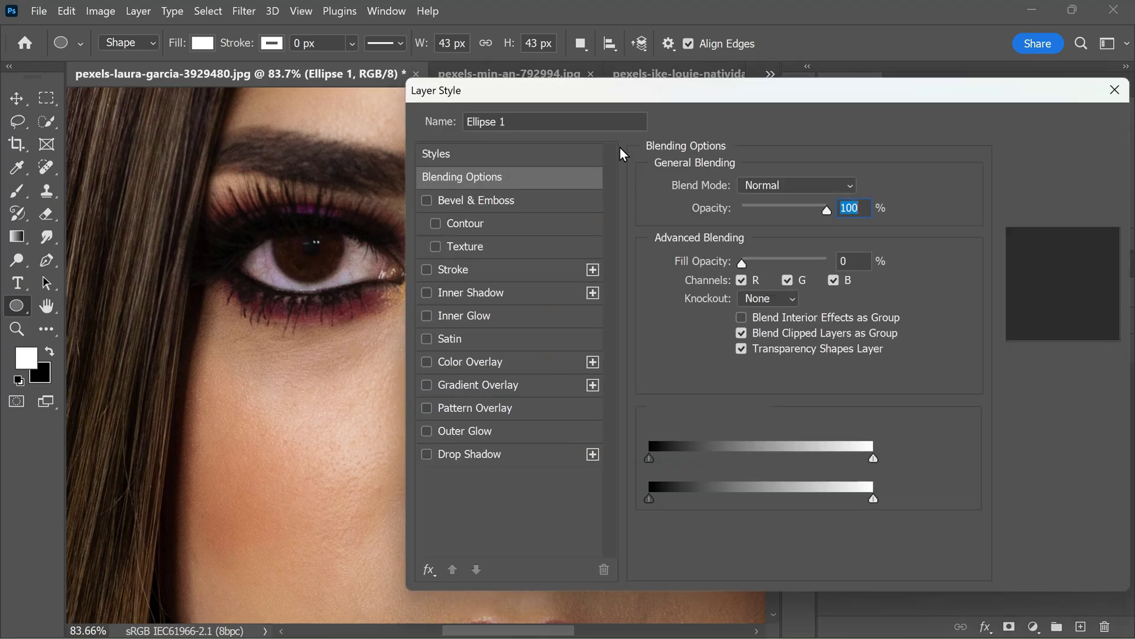
left_click_drag(621, 93, 752, 83)
left_click(585, 264)
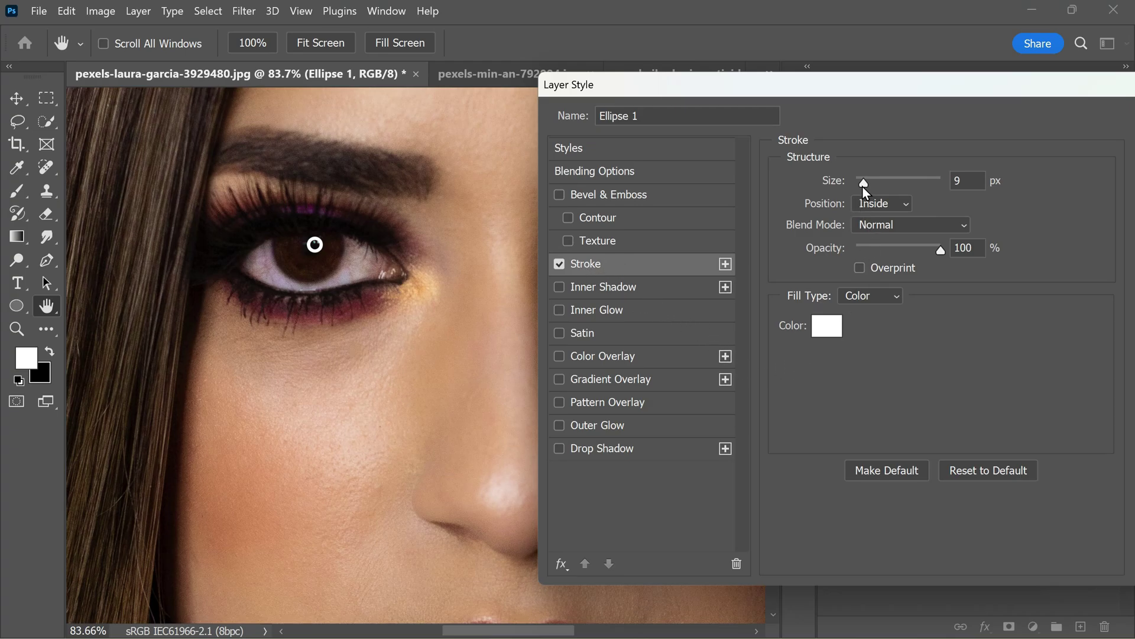
- Add a white Inner Glow (Screen, 35%, 15 px) and Outer Glow (Screen, 100%, 5 px) to the ring
left_click(599, 310)
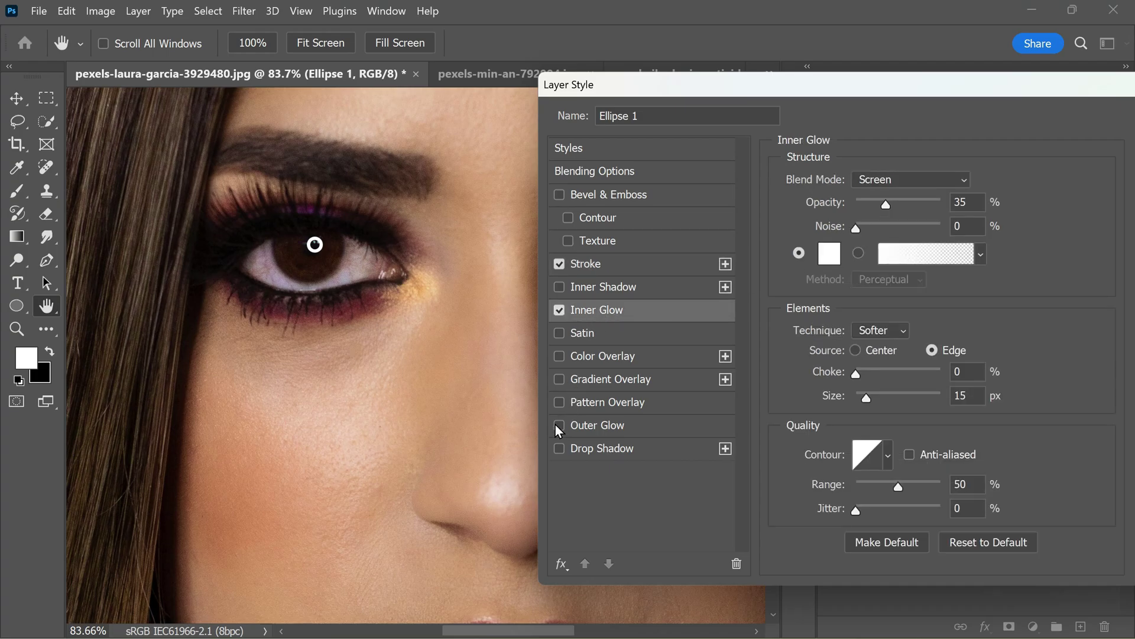
left_click(603, 430)
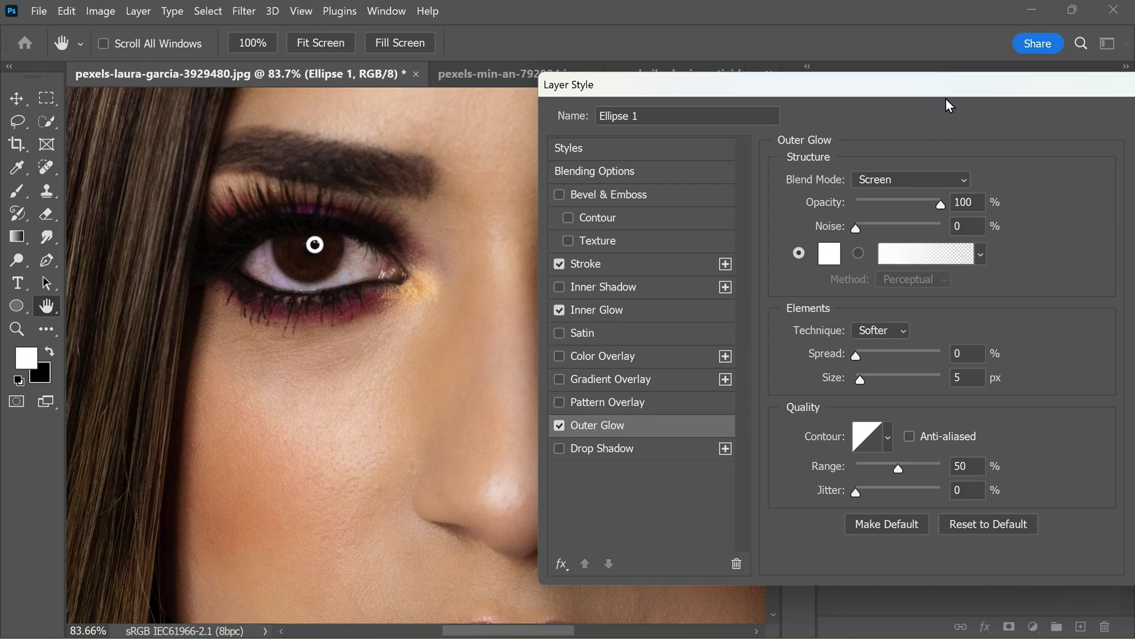
left_click_drag(942, 76, 770, 106)
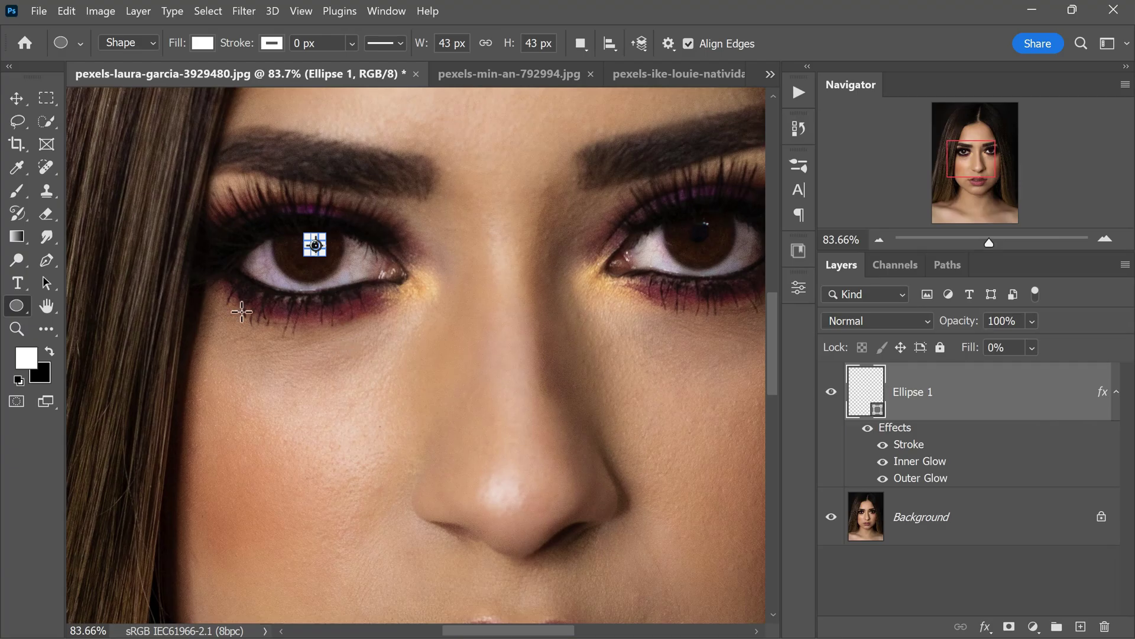
- Move the glowing Ellipse 1 ring onto the upper-left edge of the left iris
left_click(17, 98)
mouse_move(320, 250)
left_mouse_down()
mouse_move(296, 252)
mouse_move(321, 254)
left_mouse_up()
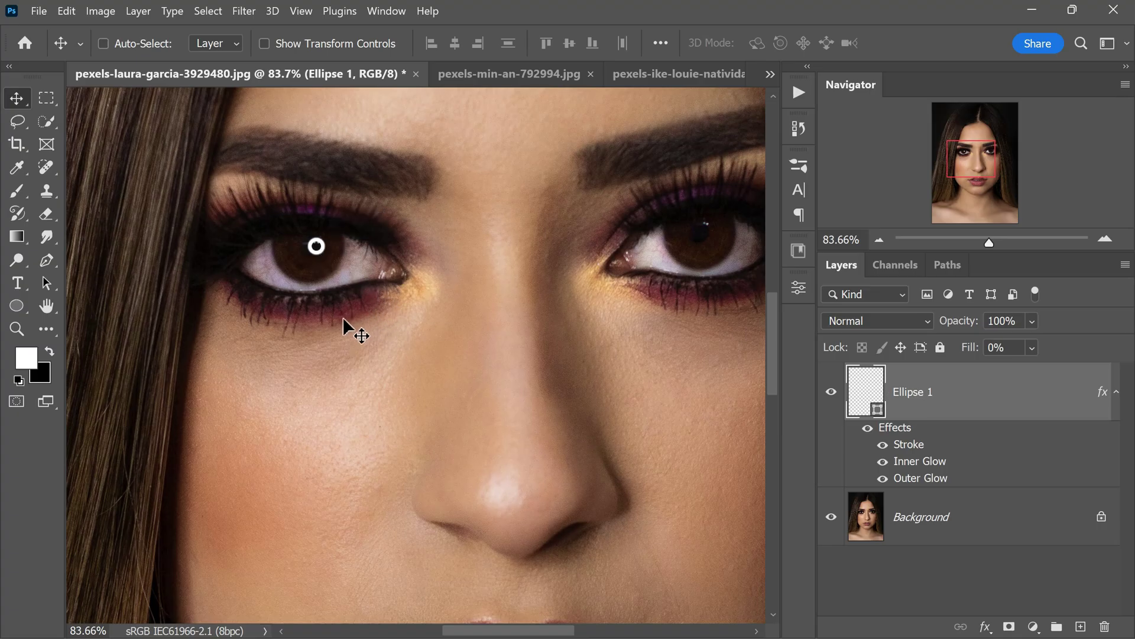
scroll(254, 286, "down", 4)
scroll(337, 342, "up", 4)
scroll(288, 273, "up", 4)
left_click_drag(334, 226, 292, 225)
scroll(366, 249, "down", 3)
scroll(363, 238, "down", 5)
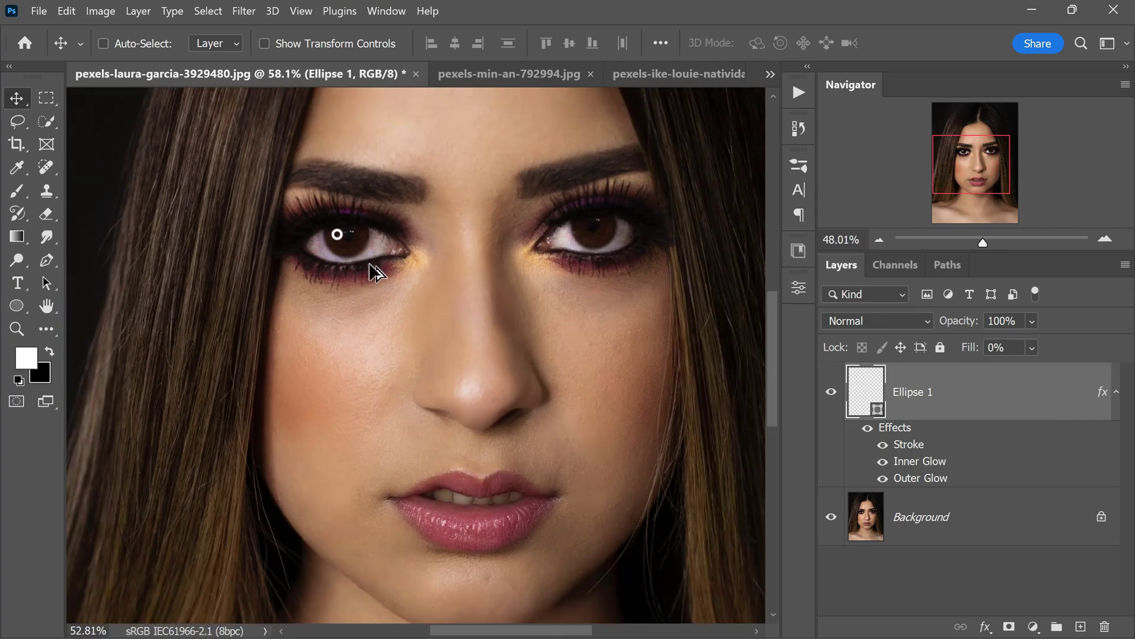
scroll(393, 314, "up", 2)
scroll(515, 362, "up", 1)
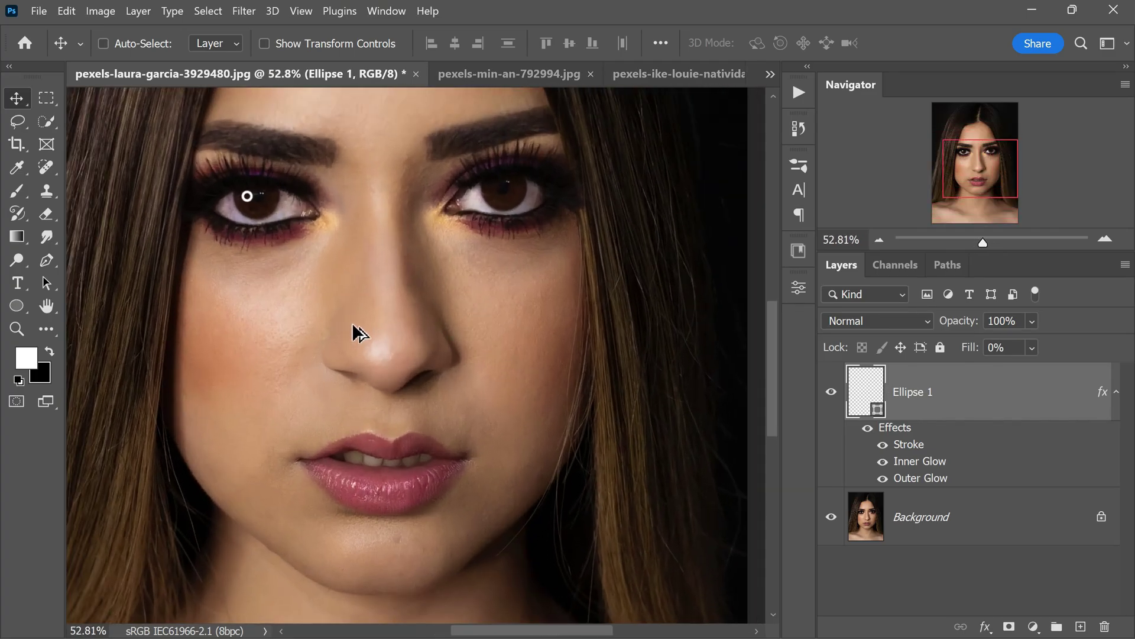
scroll(355, 324, "down", 1)
scroll(263, 207, "up", 3)
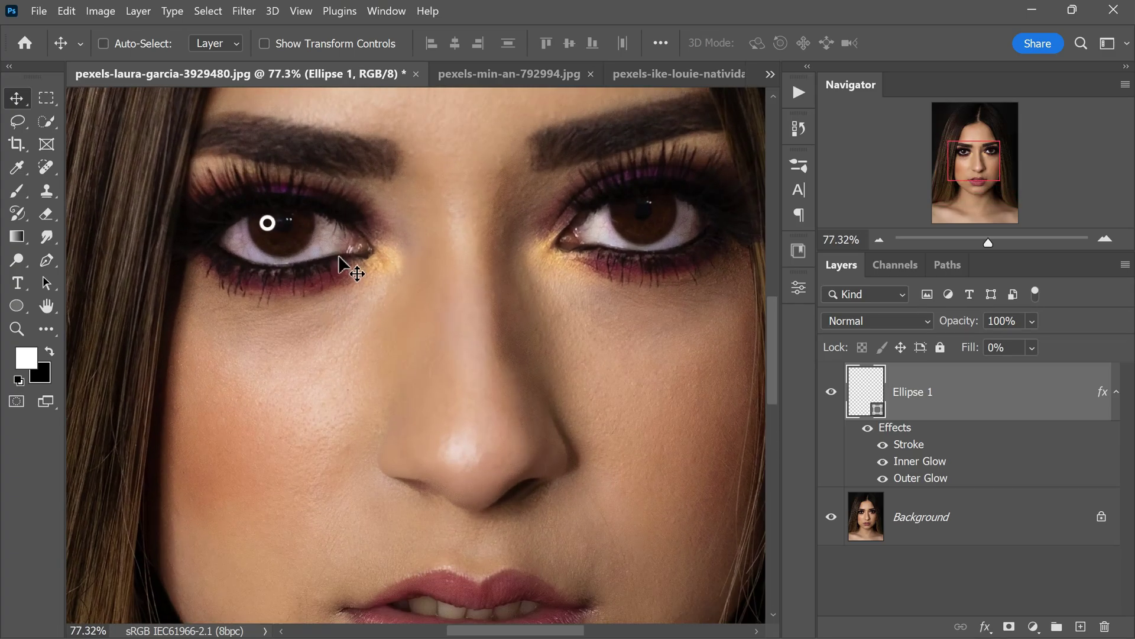
- Convert the Ellipse 1 ring layer into a Smart Object
right_click(971, 395)
left_click(925, 269)
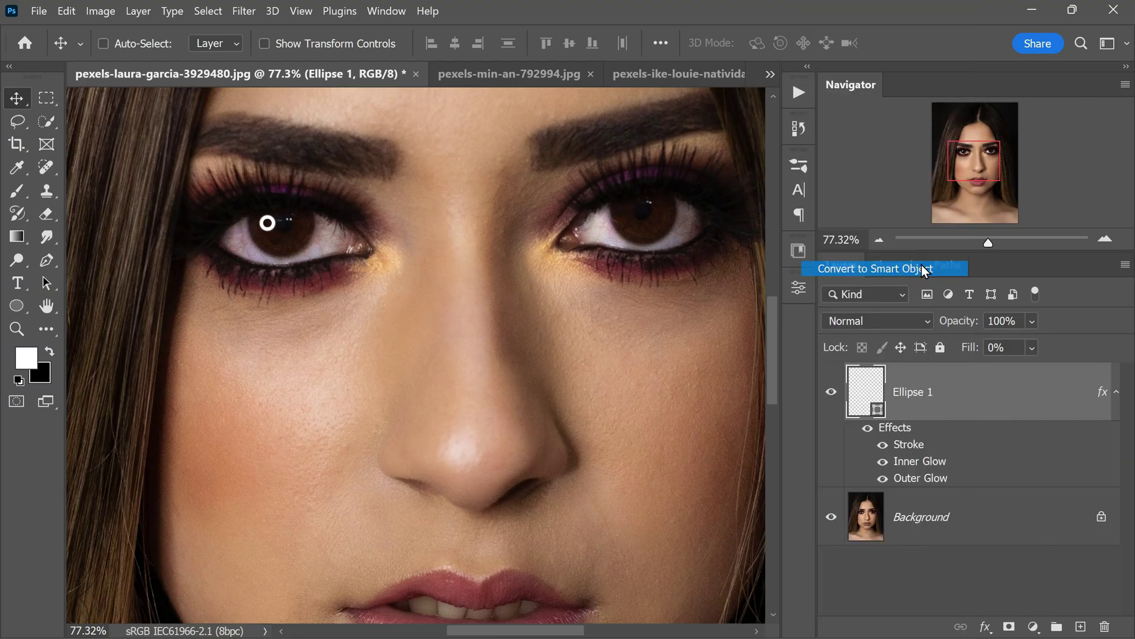
scroll(271, 234, "up", 5)
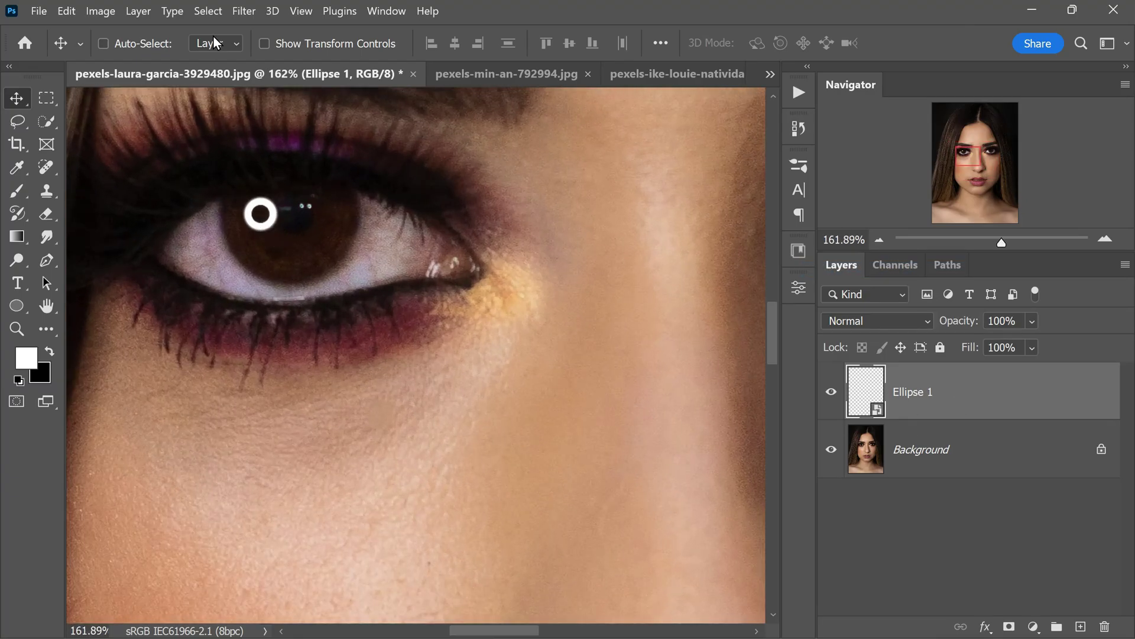
- Apply a Gaussian Blur smart filter of about 1.8 px to soften the ring
left_click(243, 11)
mouse_move(438, 220)
left_click(514, 288)
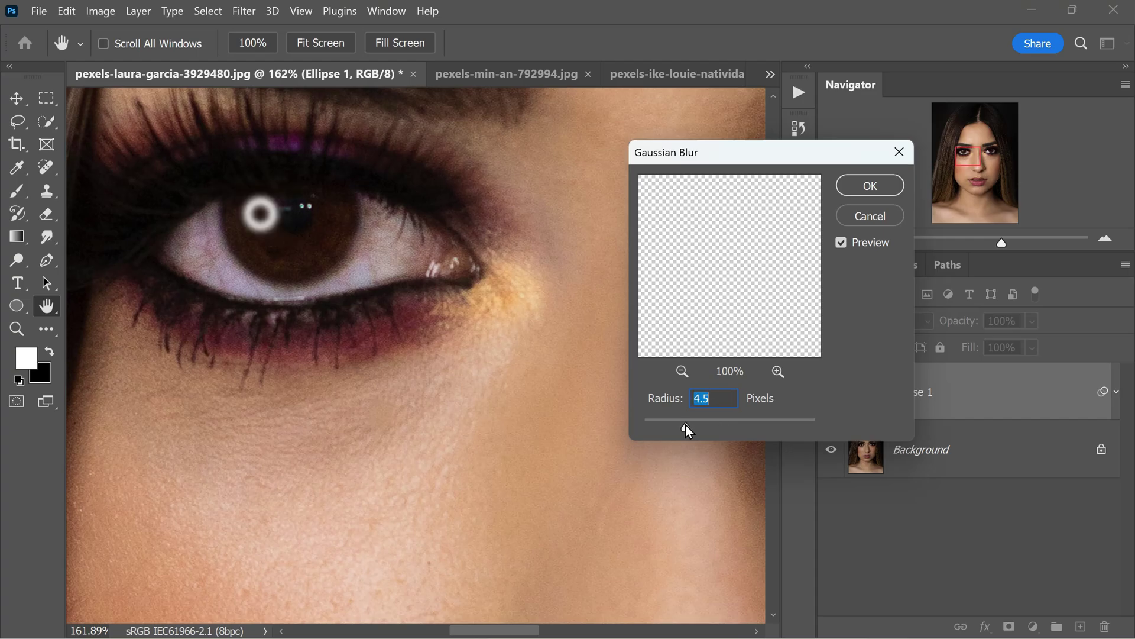
left_click_drag(672, 424, 658, 424)
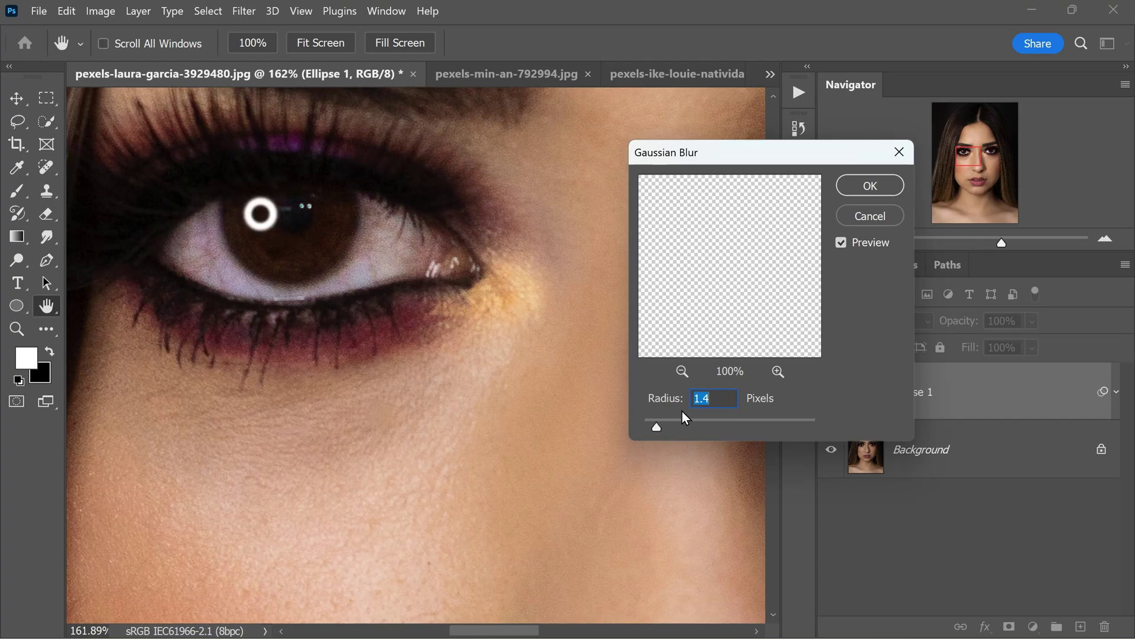
left_click_drag(645, 426, 659, 428)
left_click(870, 185)
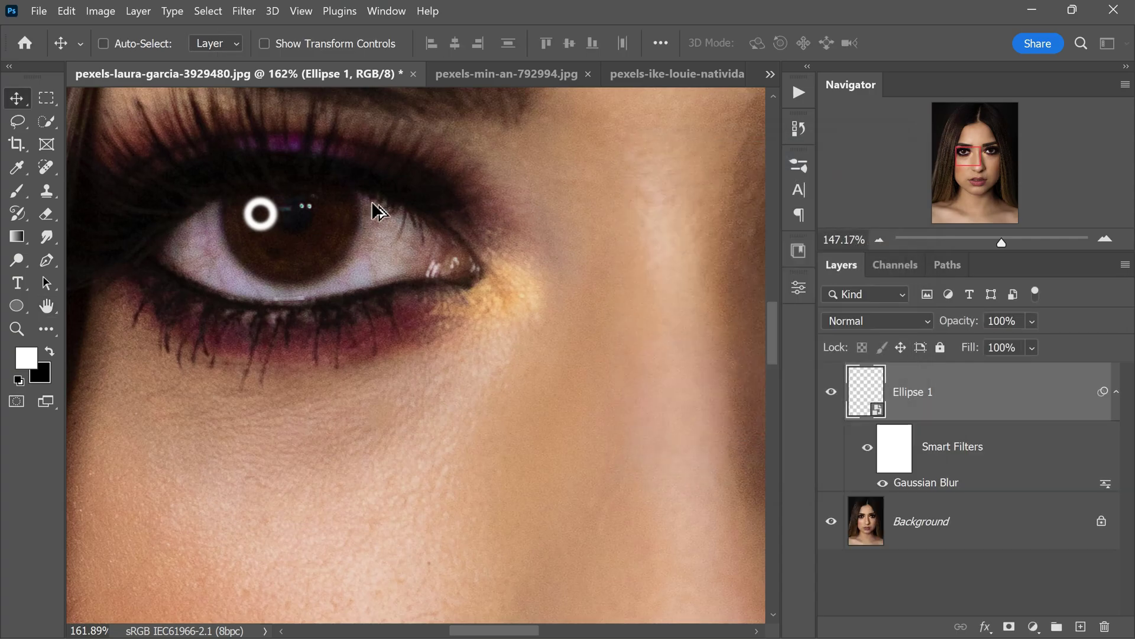
scroll(371, 201, "down", 5)
scroll(371, 249, "down", 2)
scroll(372, 249, "up", 3)
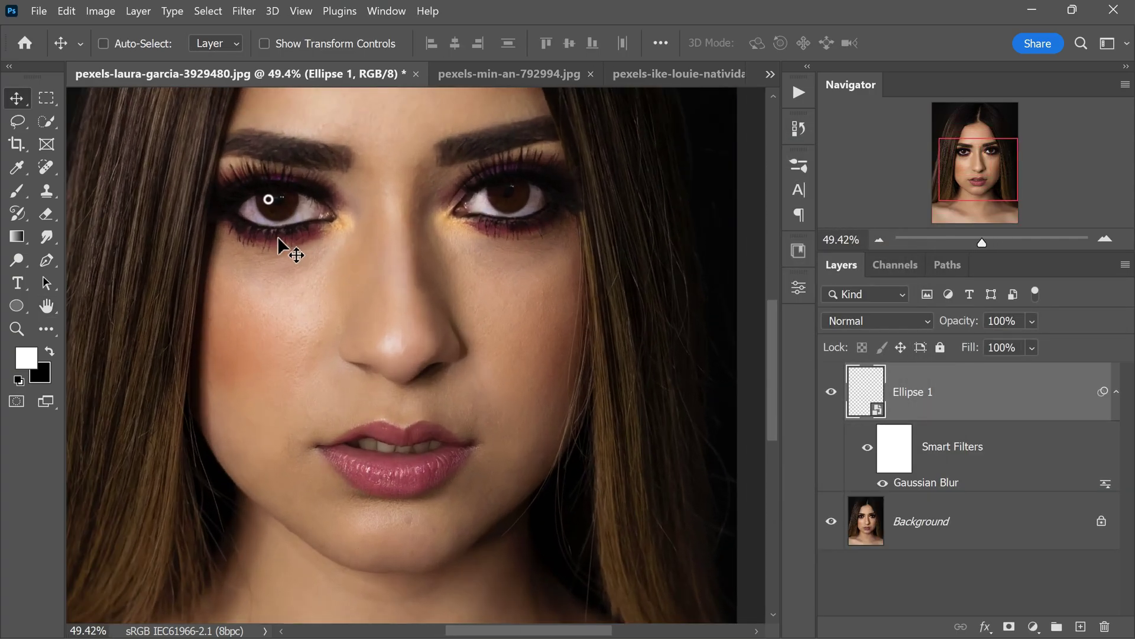
- Duplicate the blurred ring onto the right iris and add an empty Layer 1 above
scroll(278, 238, "up", 1)
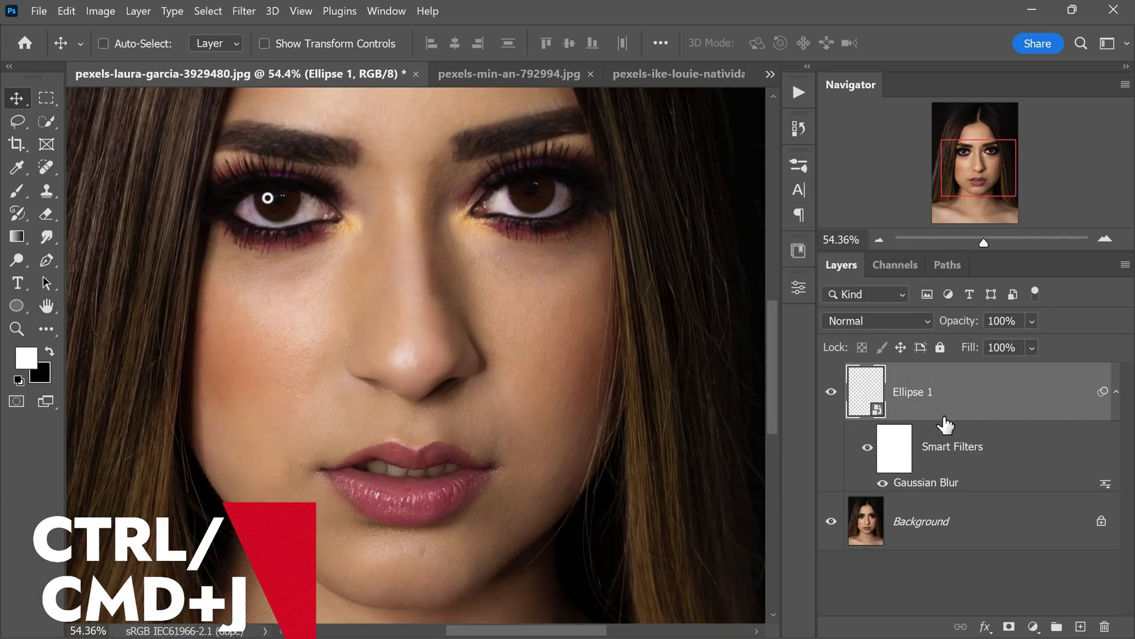
left_click(1117, 391)
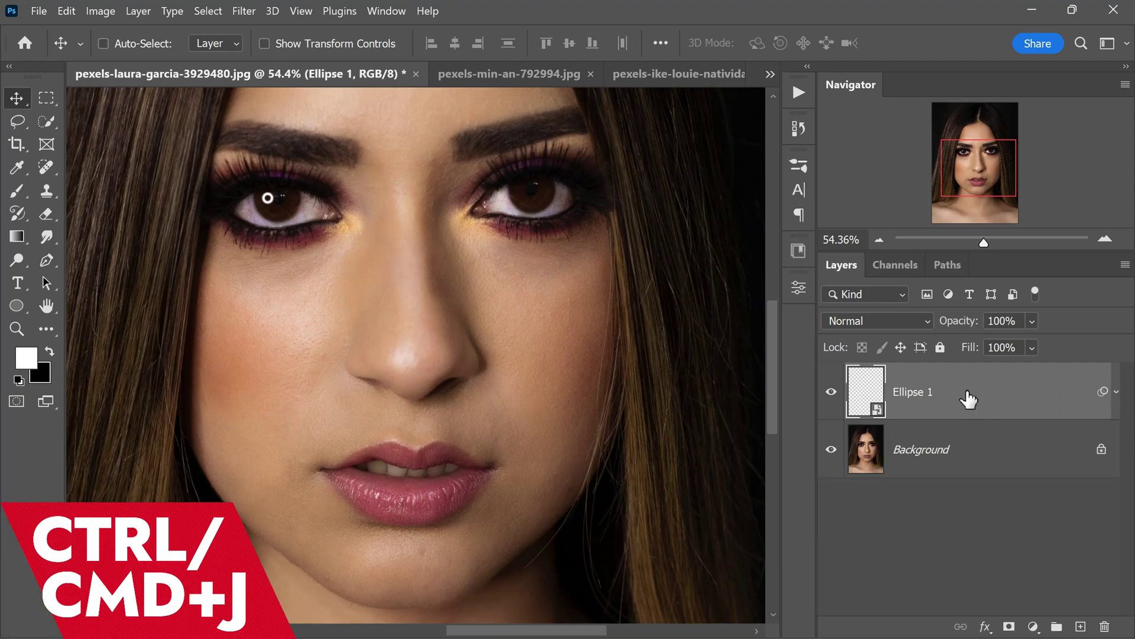
key("ctrl+j")
left_click_drag(268, 201, 529, 194)
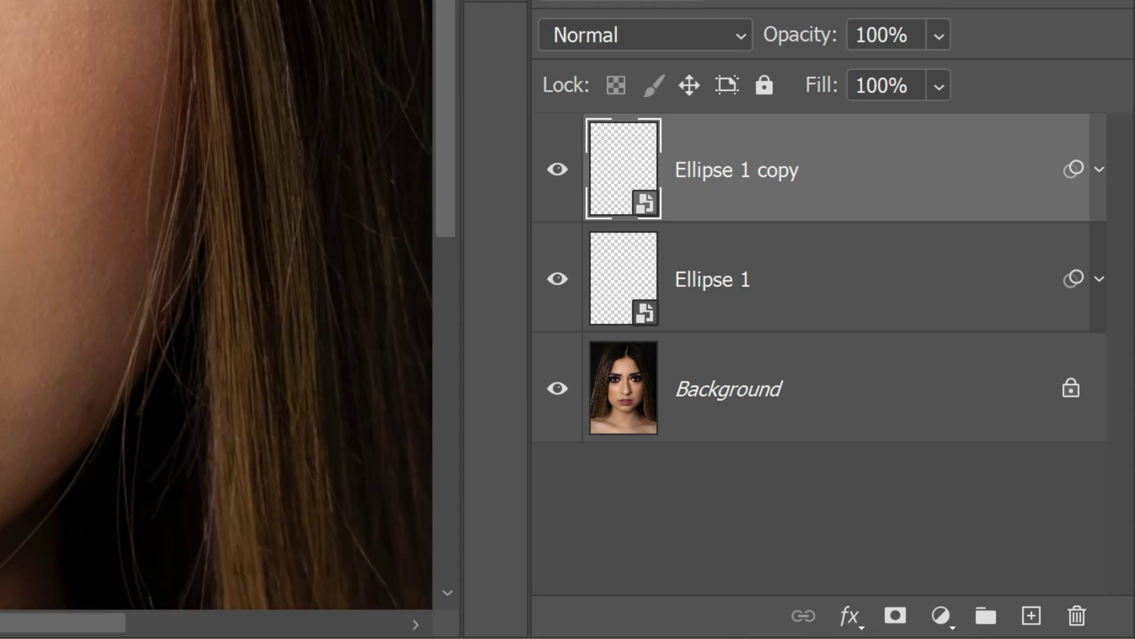
scroll(160, 305, "right", 3)
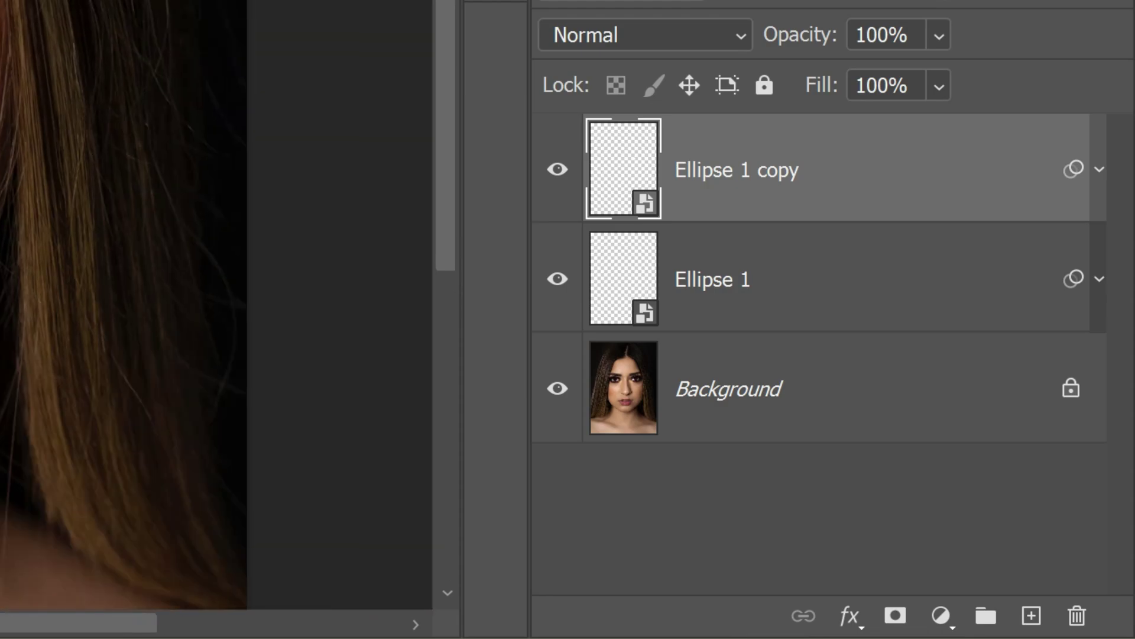
left_click(1034, 617)
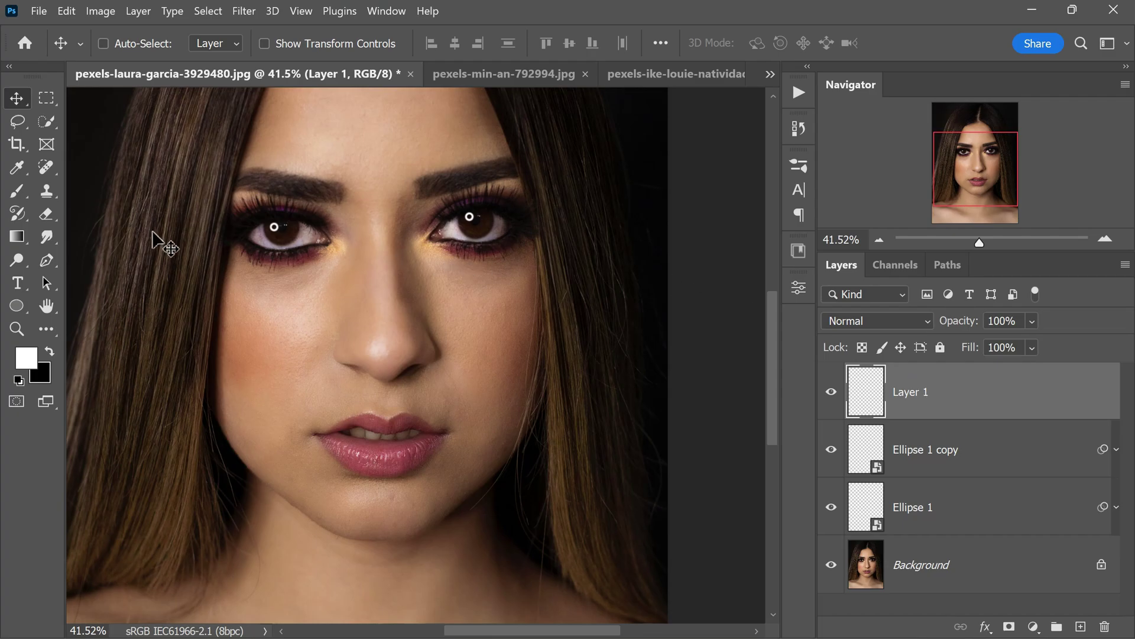
- Set Layer 1 to Overlay and paint white over both irises with the Brush
left_click(17, 189)
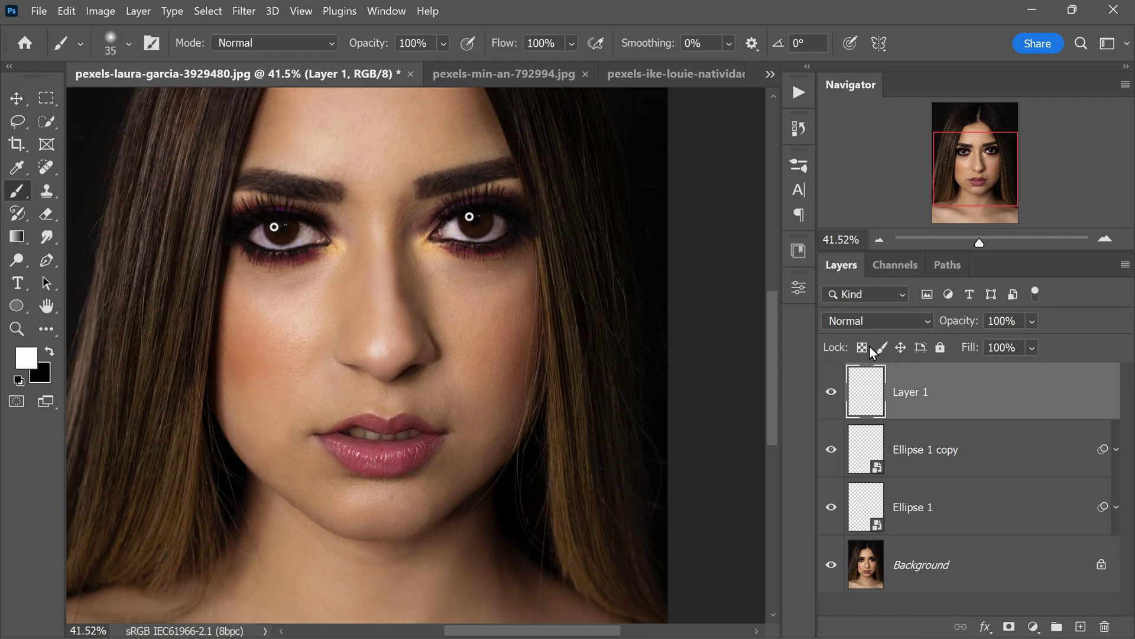
left_click(901, 323)
left_click(893, 369)
key("alt")
key("alt")
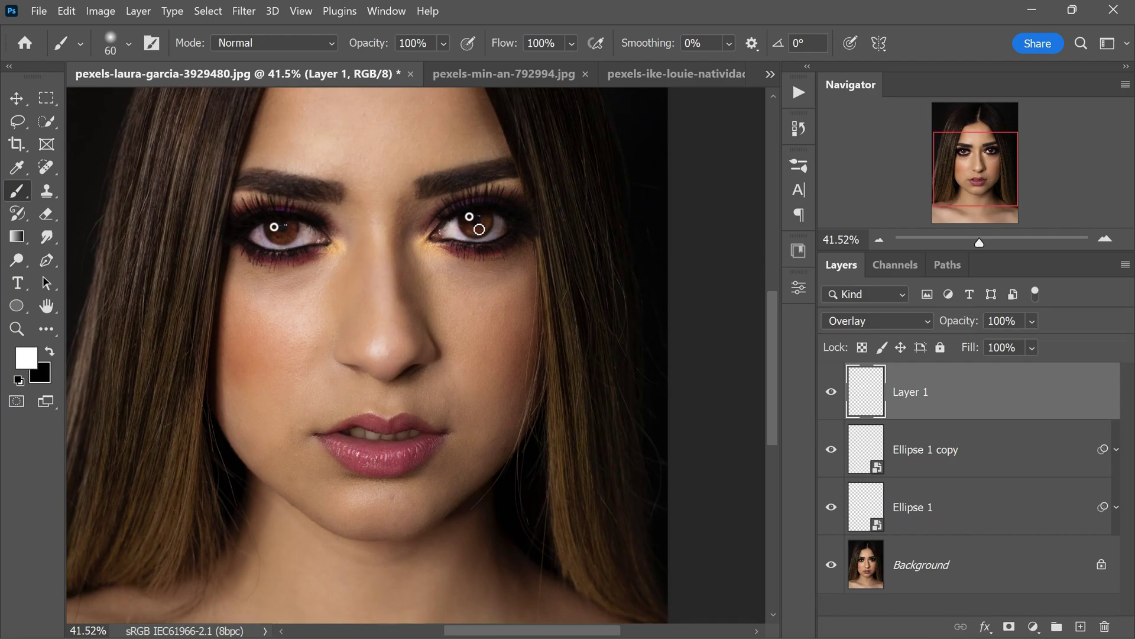
- Open Gaussian Blur on Layer 1 and set the radius to 31.8 px
left_click(240, 14)
mouse_move(435, 218)
left_click(520, 284)
left_click_drag(659, 425, 724, 424)
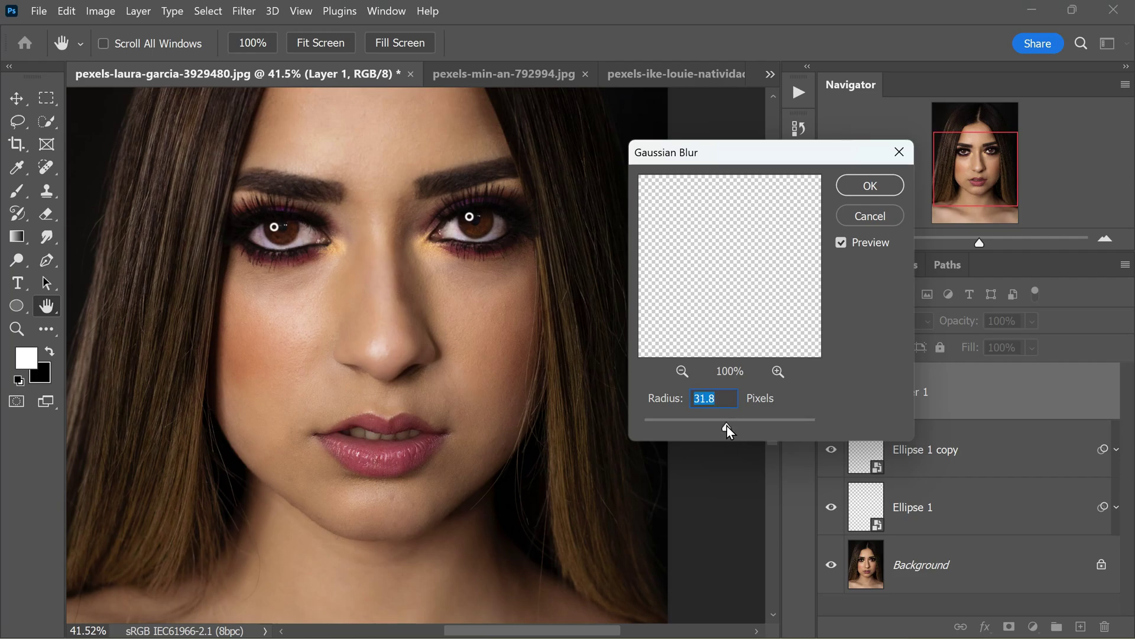
- Apply the 31.8 px Gaussian Blur to soften the iris brightening
left_click(850, 186)
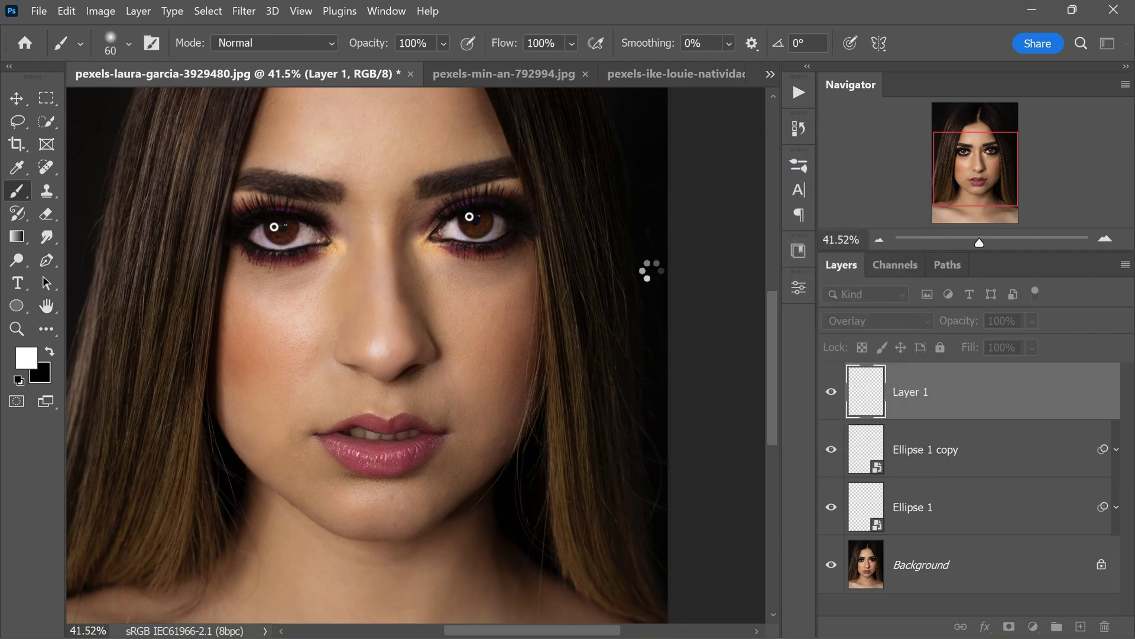
scroll(476, 273, "down", 3)
scroll(482, 253, "up", 2)
scroll(482, 253, "up", 2)
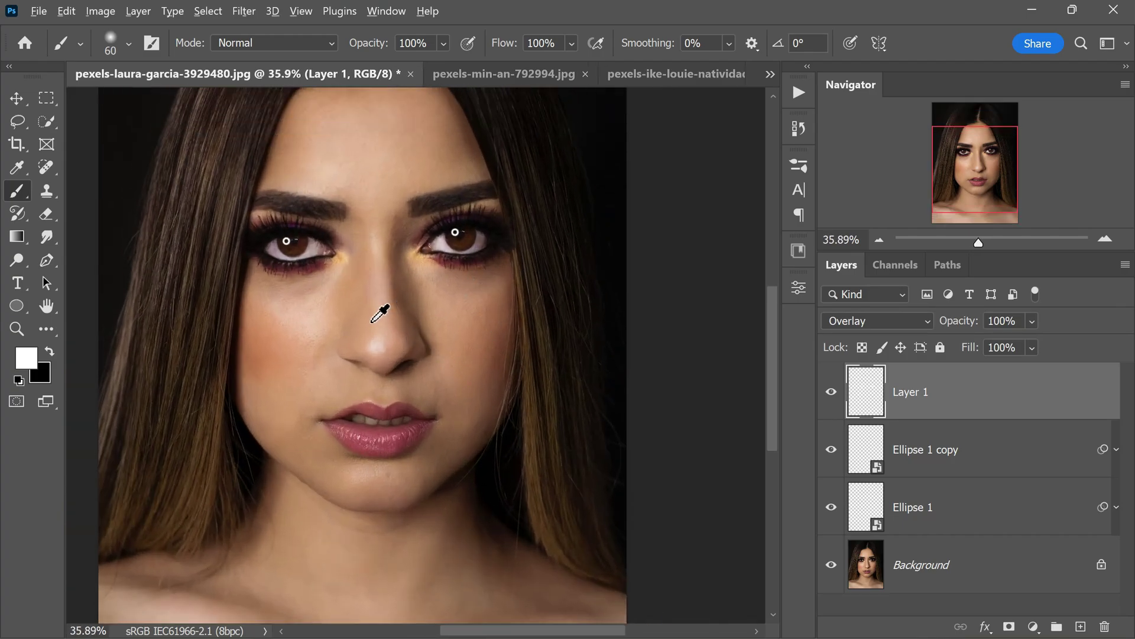
- Duplicate Layer 1 and lower the copy's opacity to 35%
key("ctrl+j")
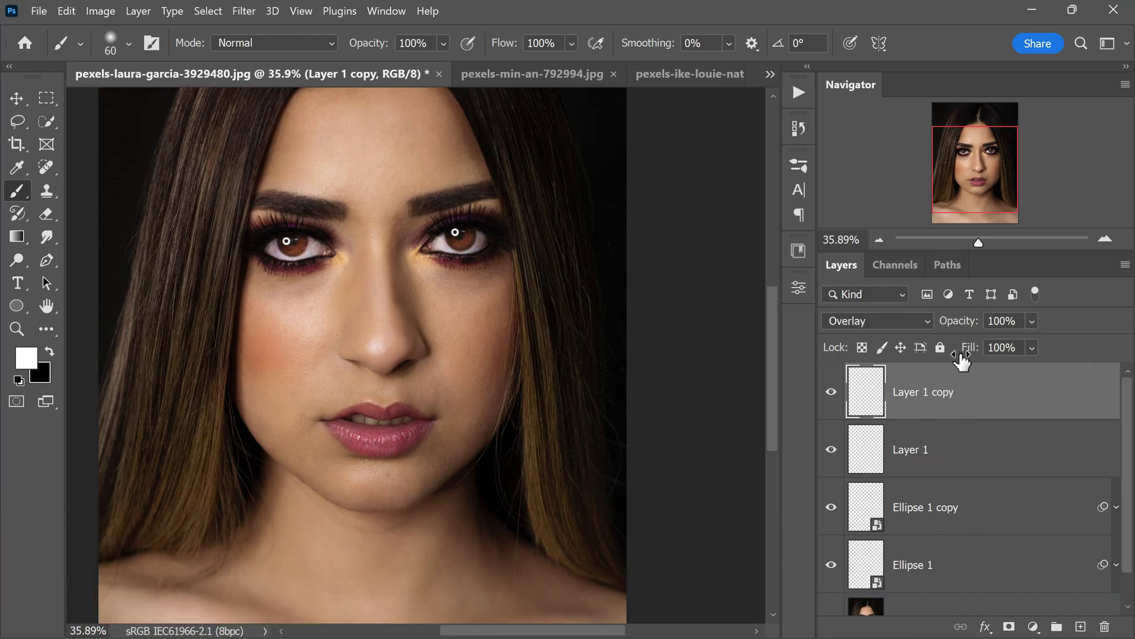
left_click_drag(967, 325, 907, 326)
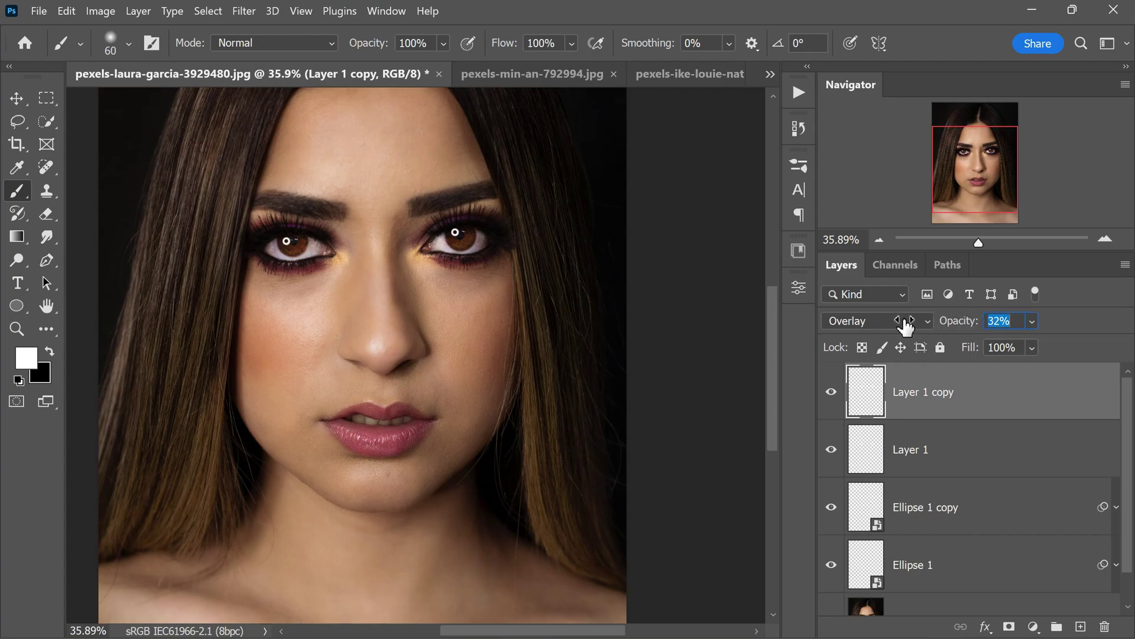
left_click_drag(911, 327, 907, 327)
scroll(453, 274, "down", 3)
- Group Layer 1 copy through Ellipse 1 and name the group 'Catch Light'
scroll(873, 502, "down", 1)
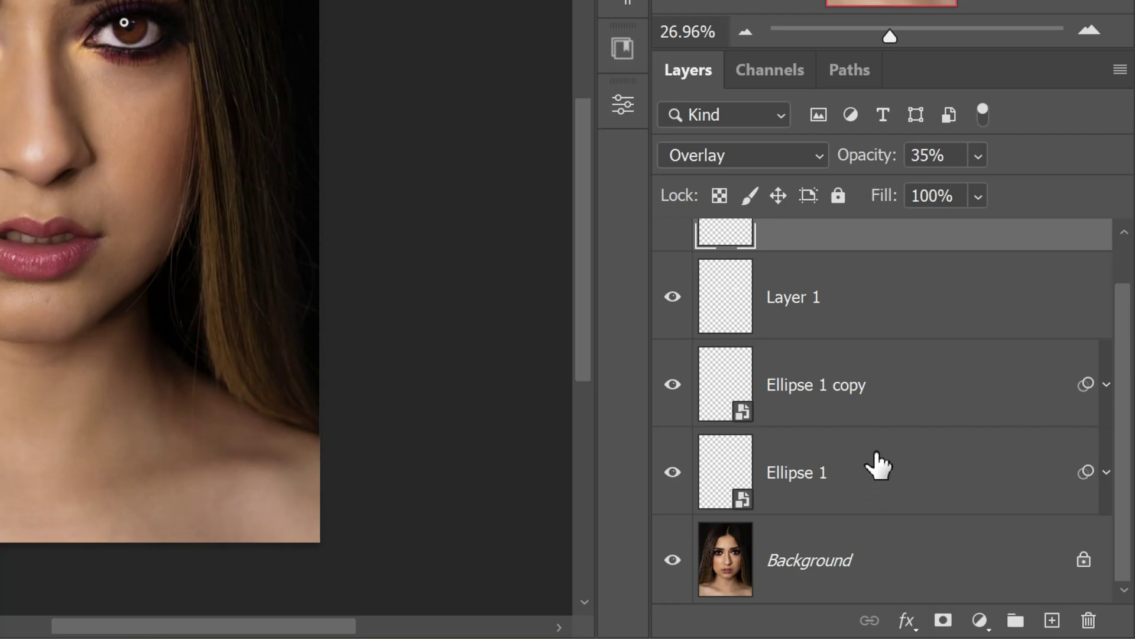
scroll(973, 506, "up", 1)
scroll(867, 349, "down", 1)
left_click(857, 492, "shift")
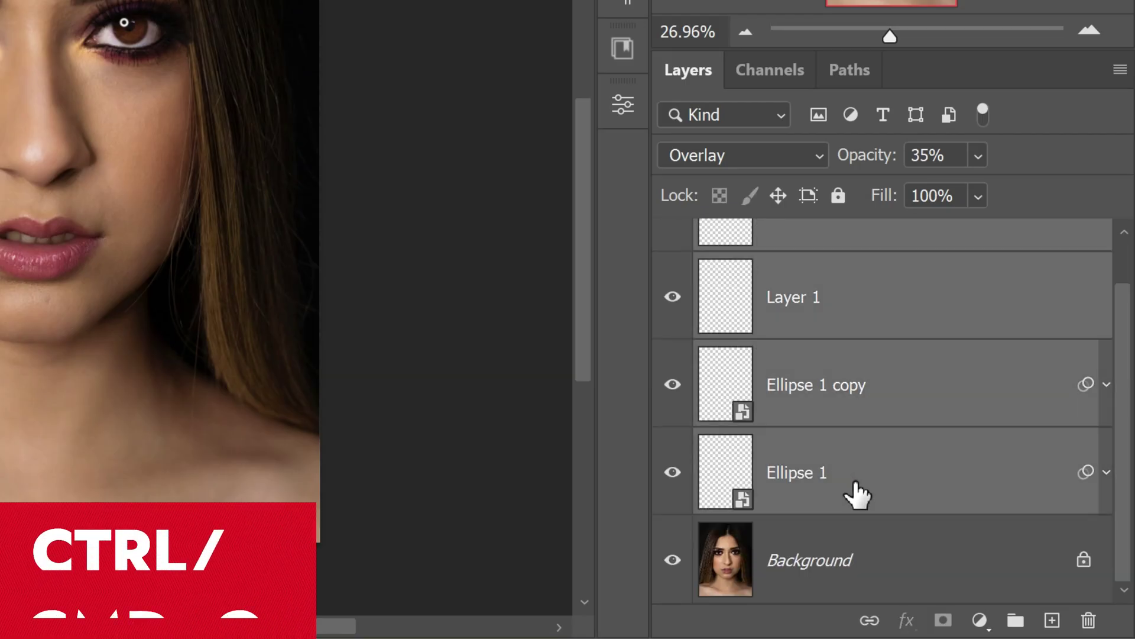
key("ctrl+g")
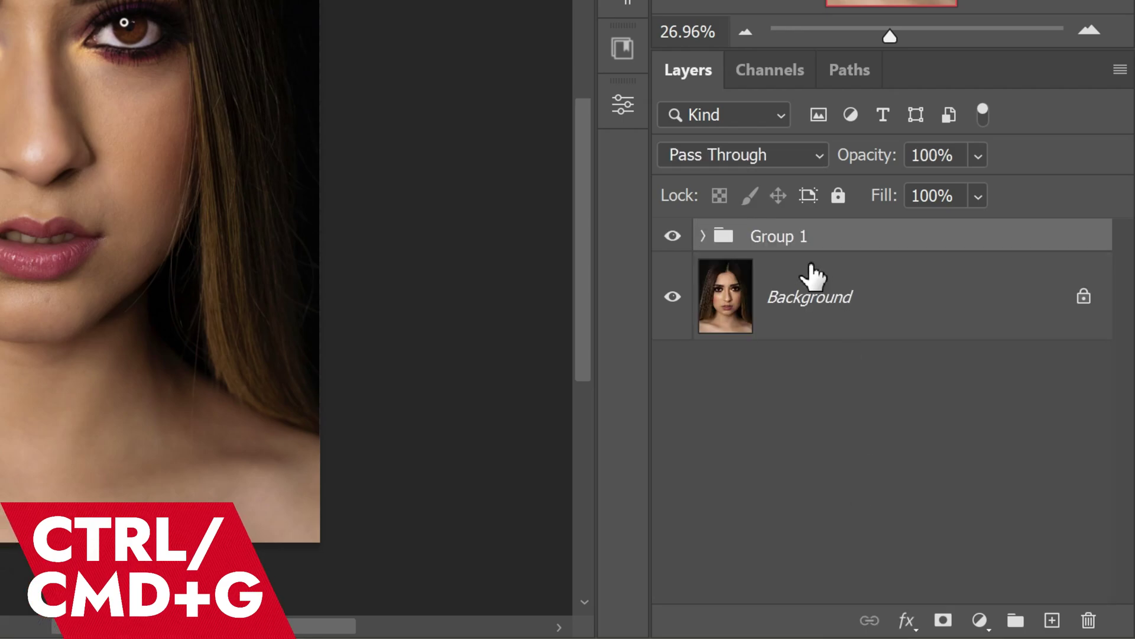
double_click(790, 235)
type("Catch Light")
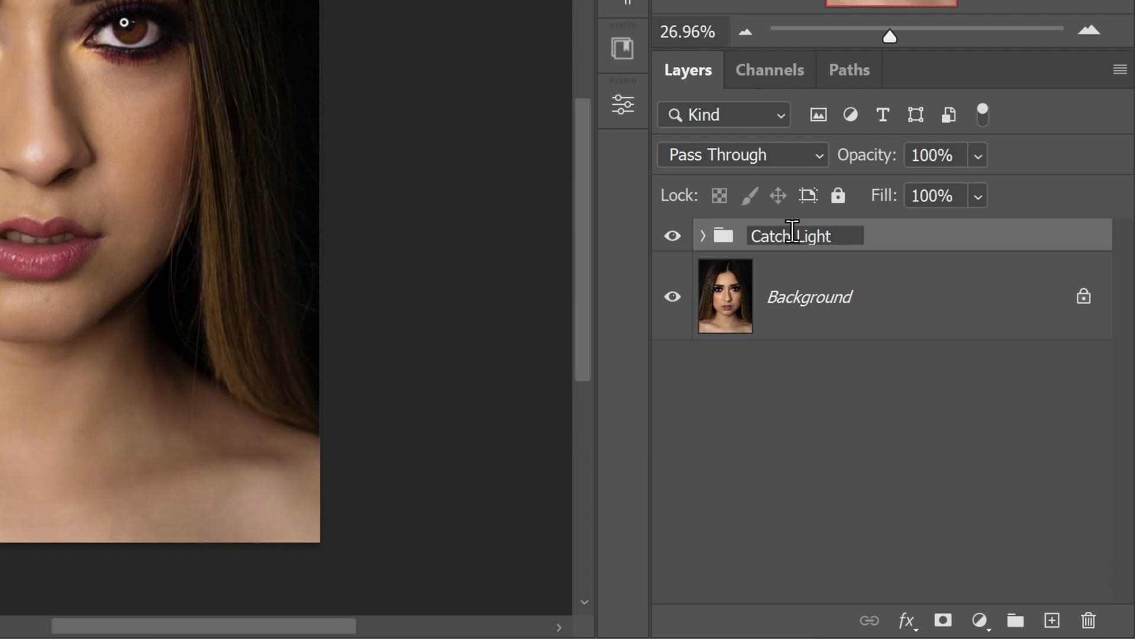
left_click(865, 384)
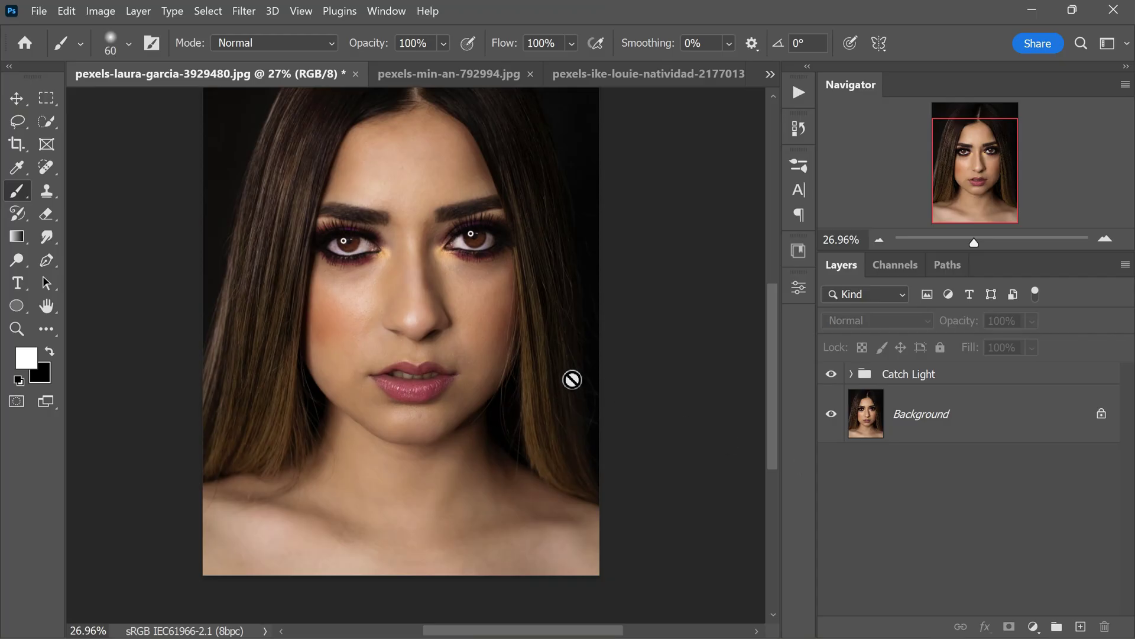
- Dim Ellipse 1 and Ellipse 1 copy rings to 70% fill
scroll(494, 260, "up", 1)
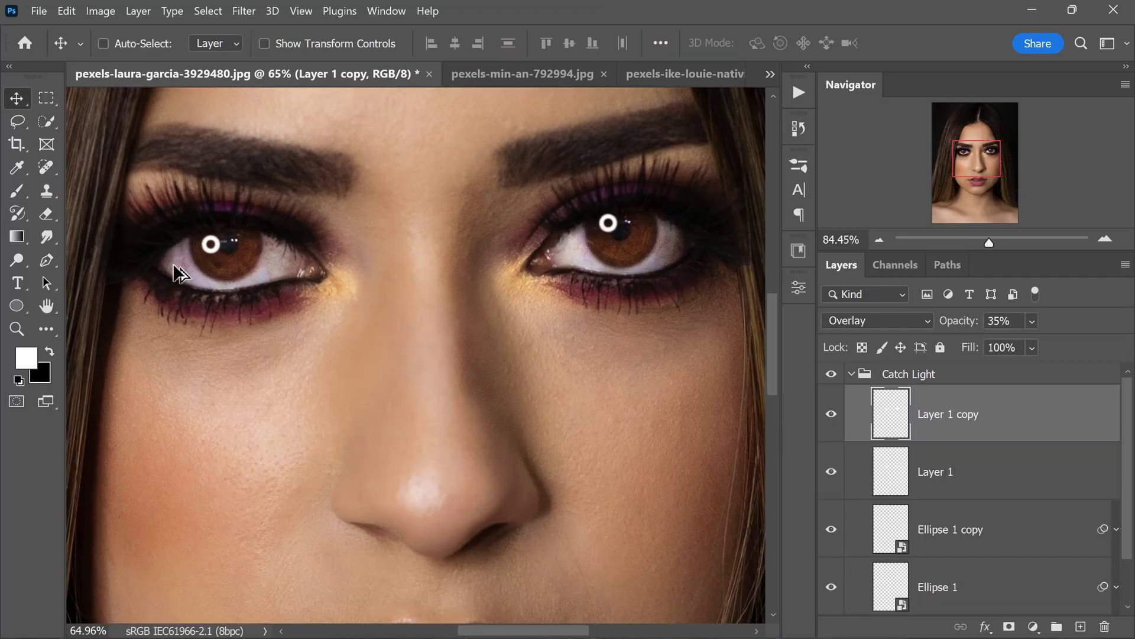
scroll(177, 275, "up", 3)
scroll(945, 518, "down", 1)
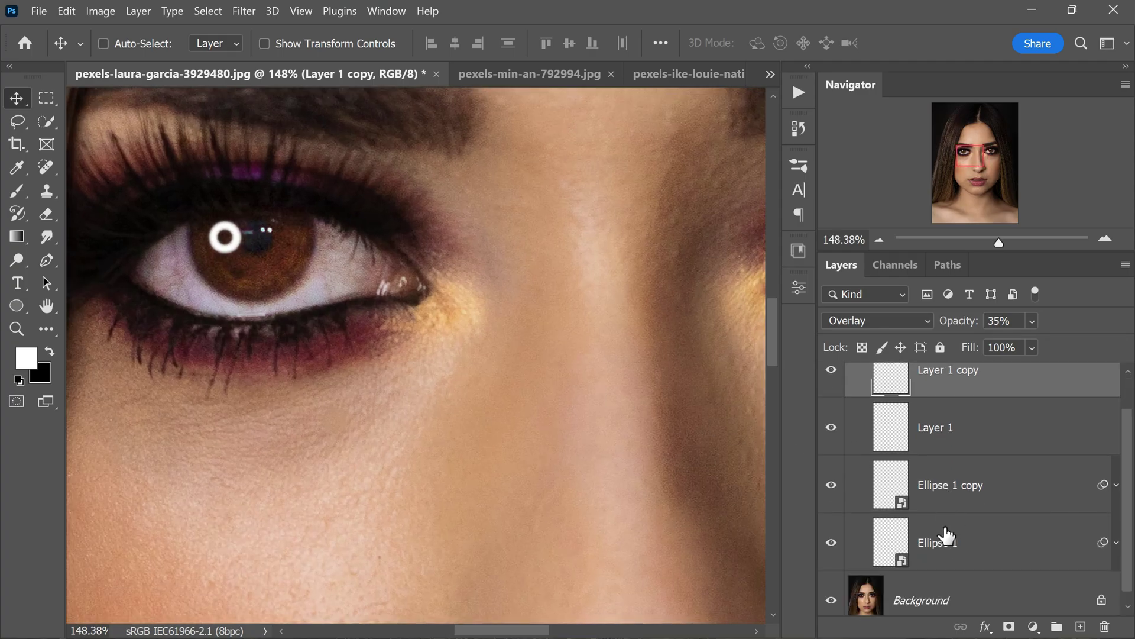
left_click(946, 534)
left_click_drag(974, 355, 954, 355)
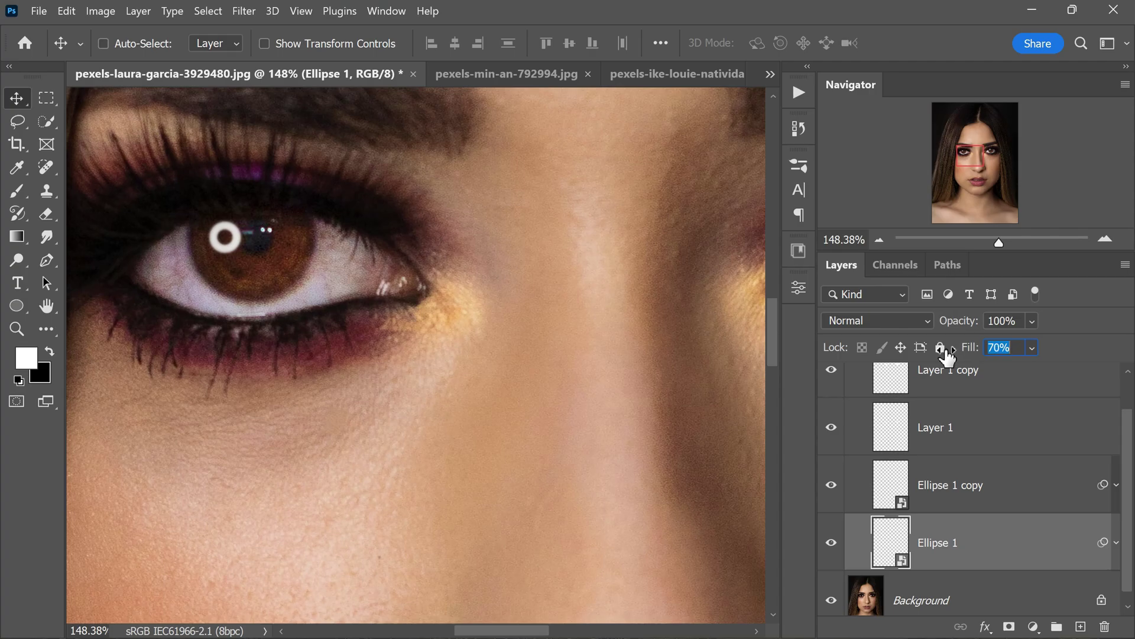
scroll(202, 325, "down", 4)
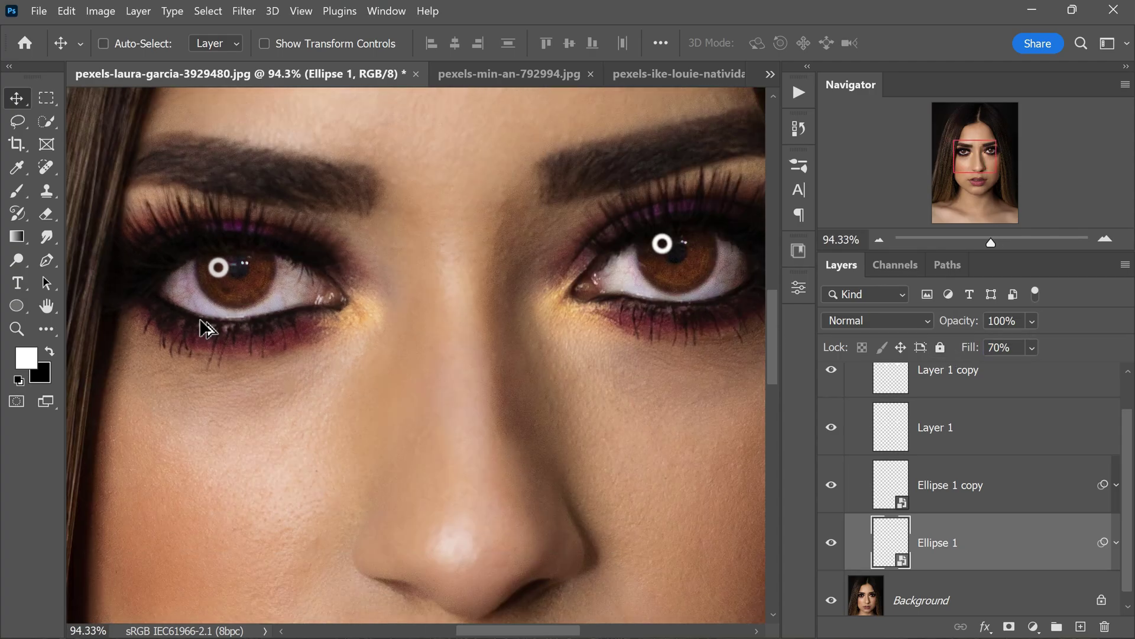
scroll(689, 380, "up", 5)
left_click(939, 498)
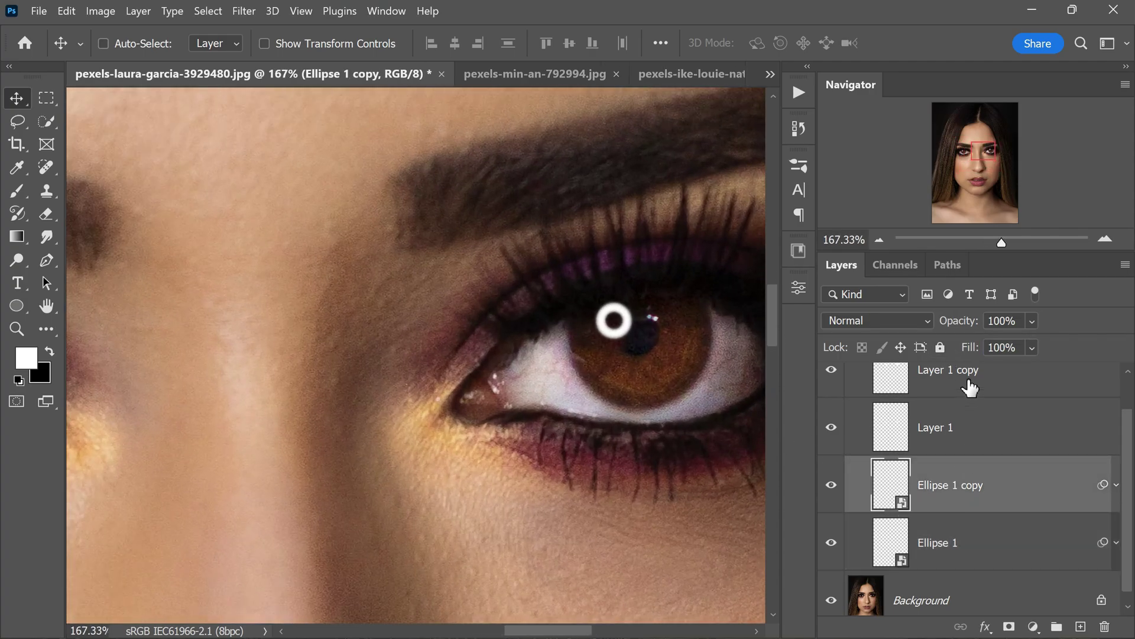
left_click_drag(973, 353, 944, 353)
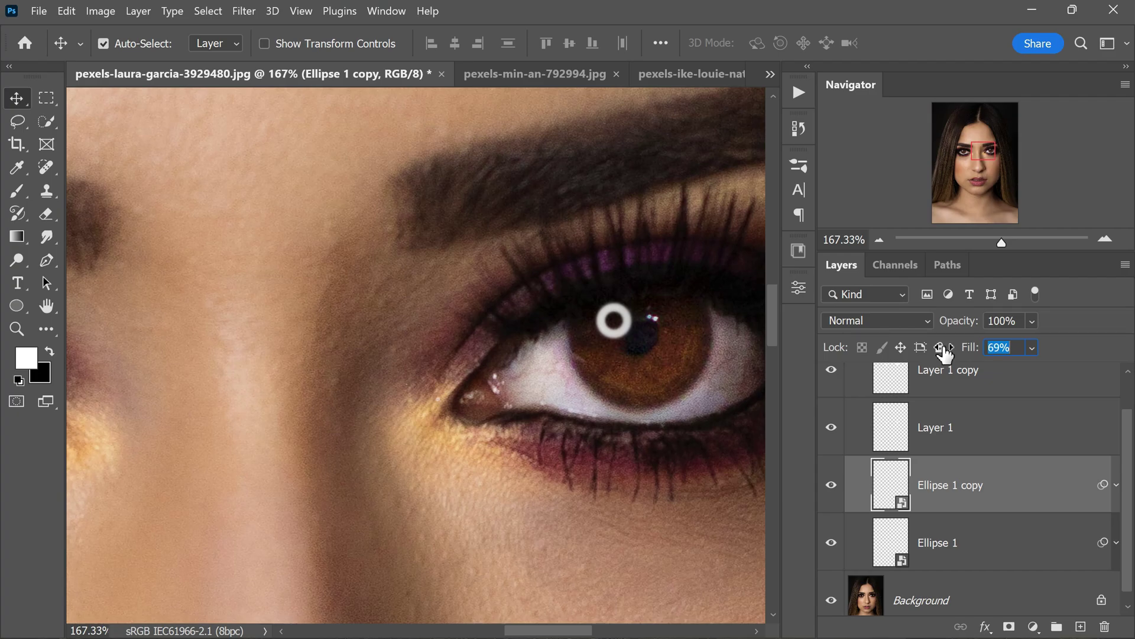
- Add a white reveal-all layer mask to the Ellipse 1 layer
left_click(948, 551)
left_click(958, 493)
scroll(527, 325, "down", 4)
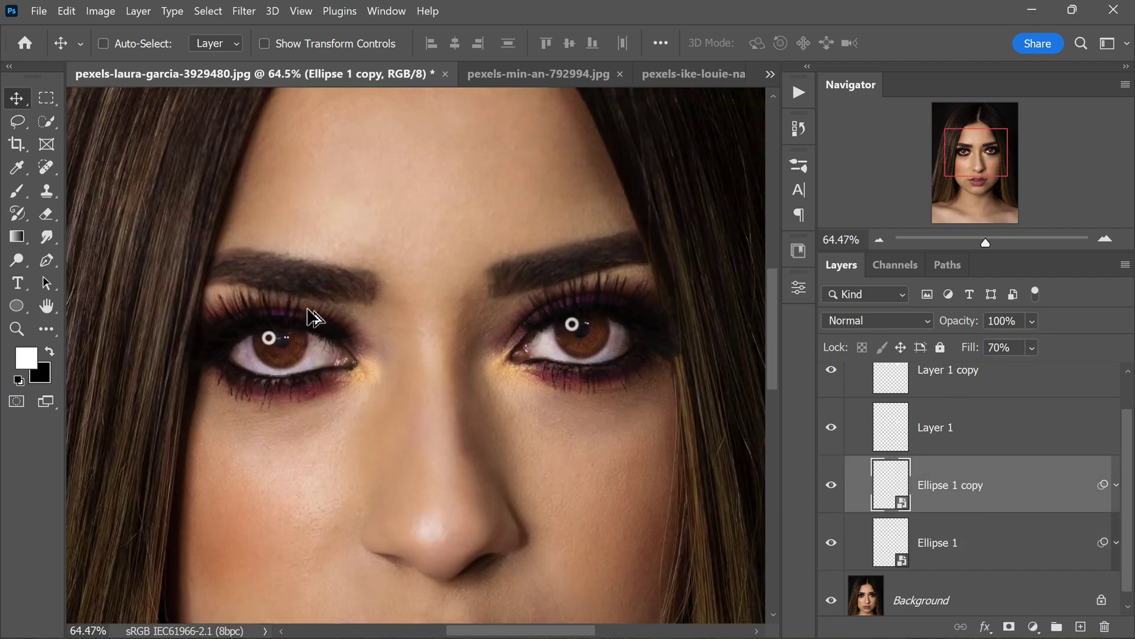
scroll(304, 332, "up", 6)
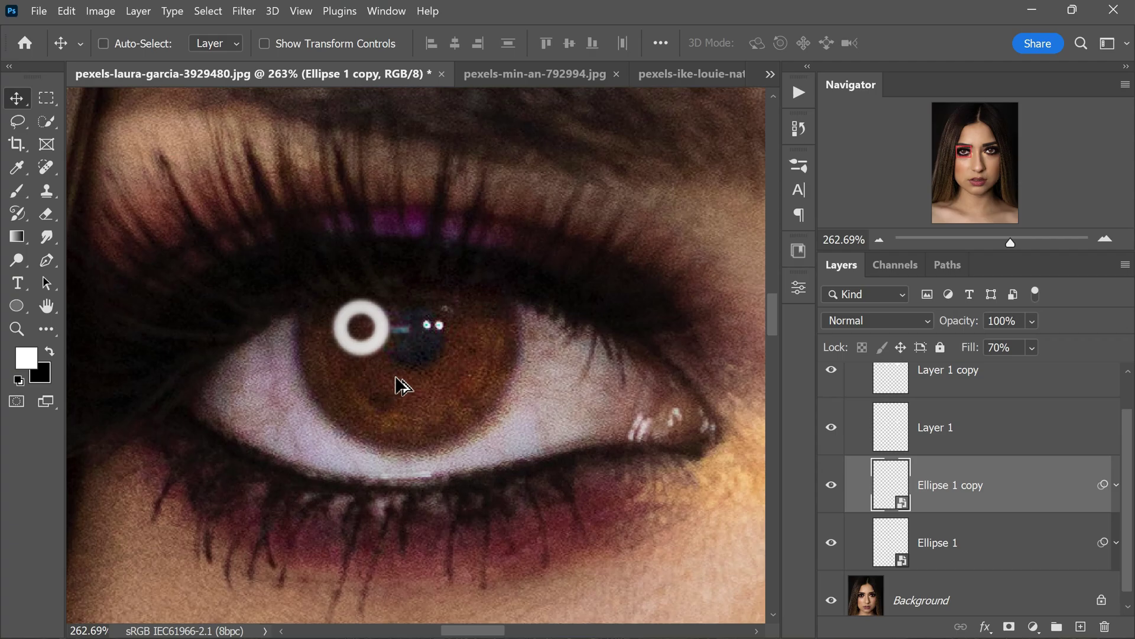
left_click(935, 546)
left_click(1009, 627)
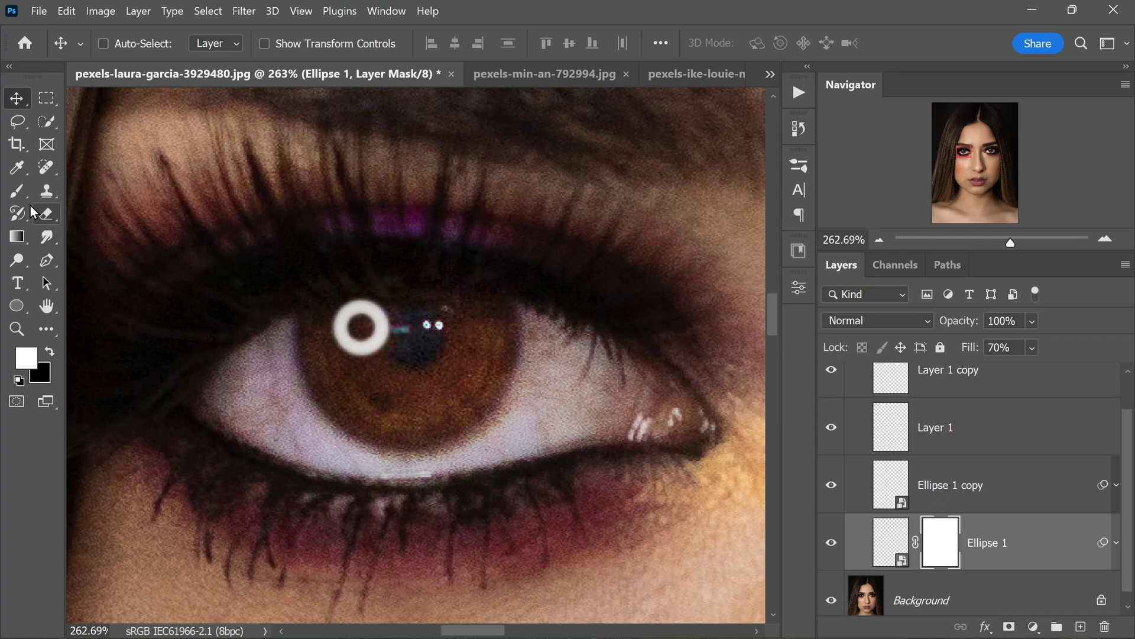
- Paint black on the Ellipse 1 mask to hide part of the left ring
left_click(17, 191)
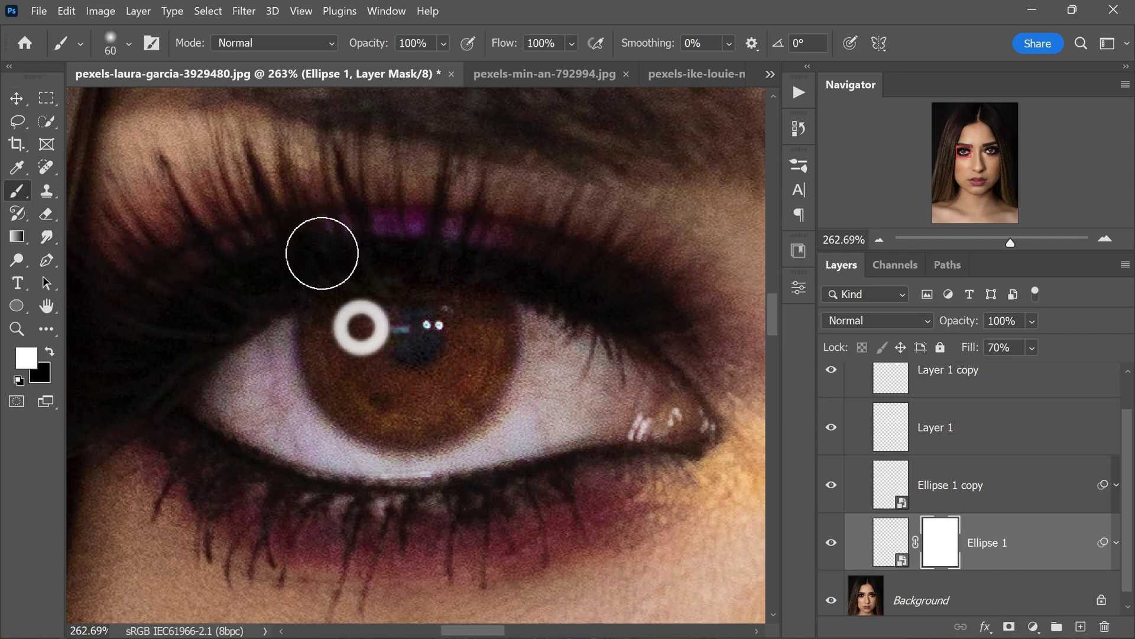
left_click(51, 351)
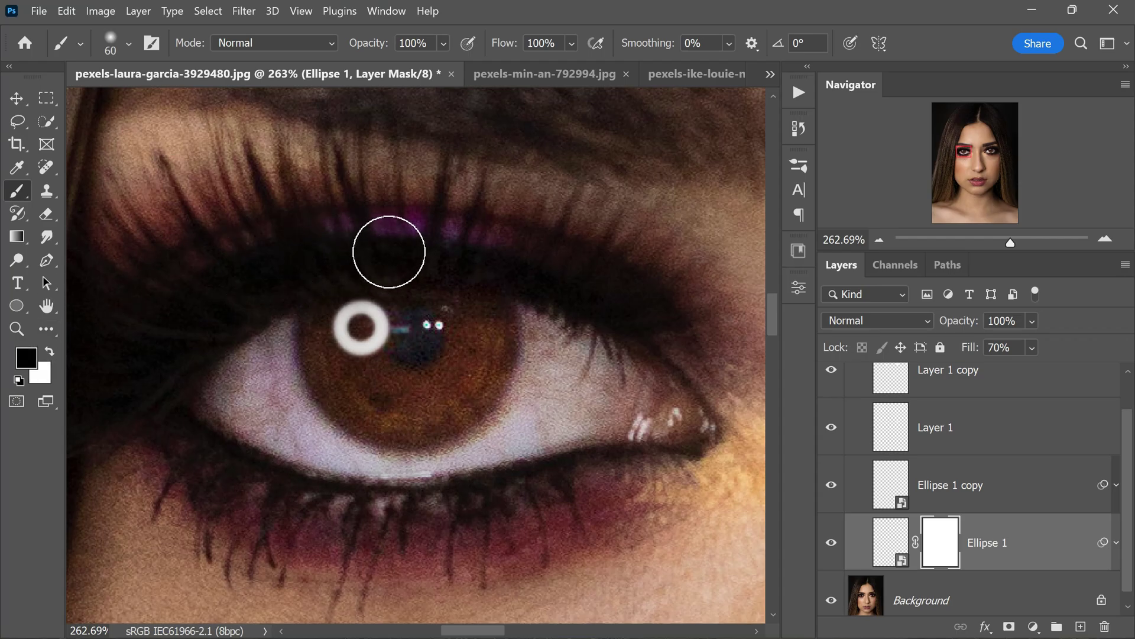
left_click(398, 243)
scroll(190, 264, "down", 10)
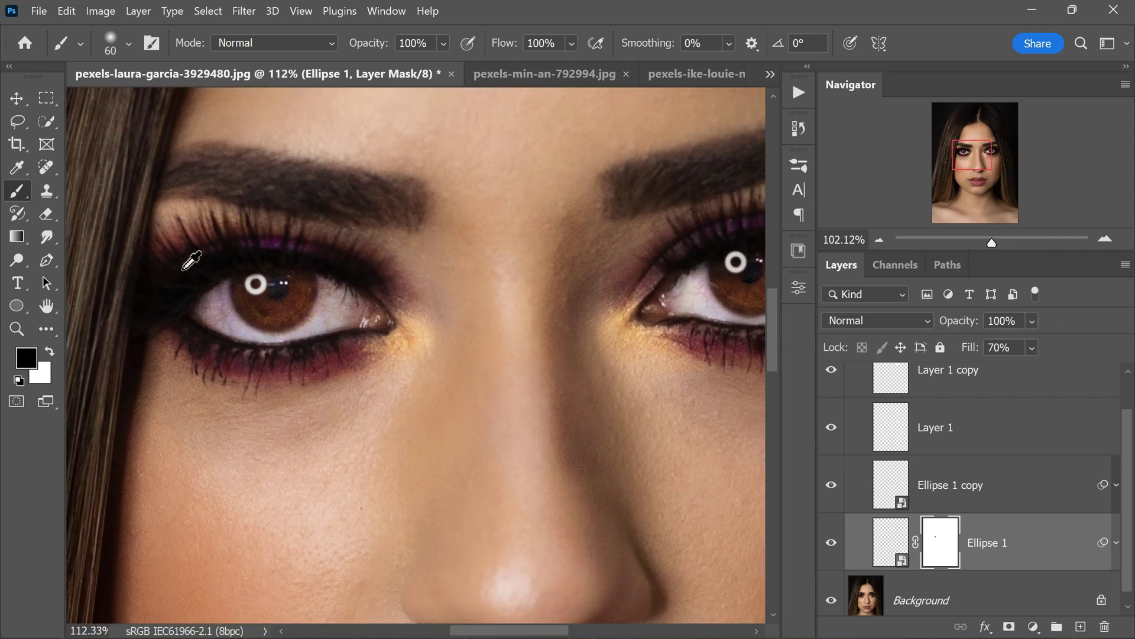
scroll(603, 329, "up", 7)
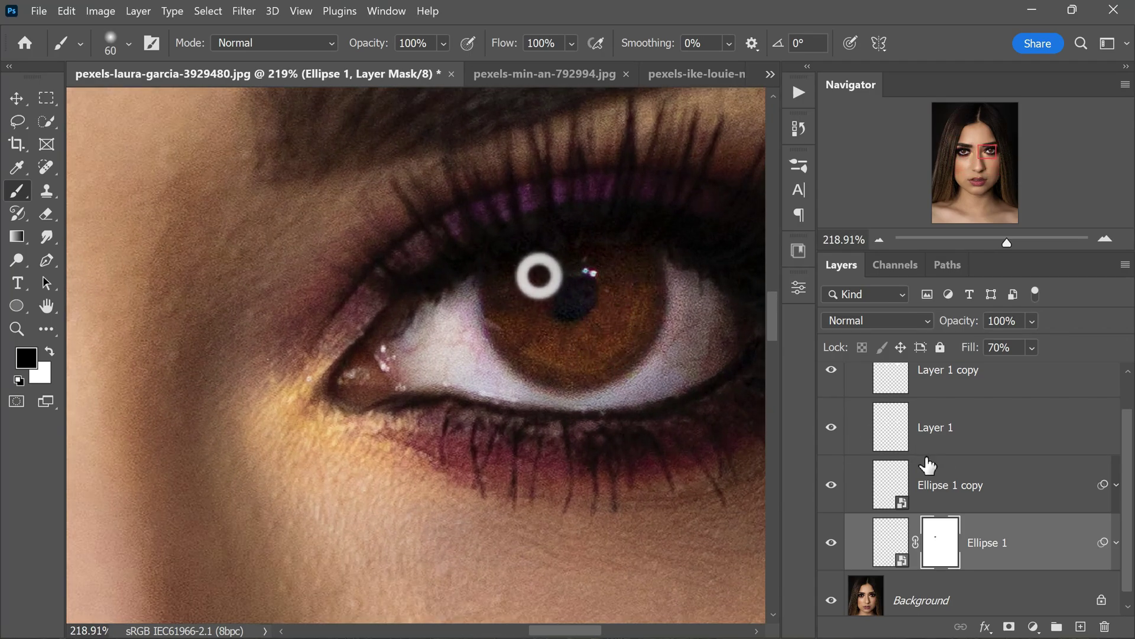
- Add a layer mask to Ellipse 1 copy and paint out part of the right ring
left_click(940, 476)
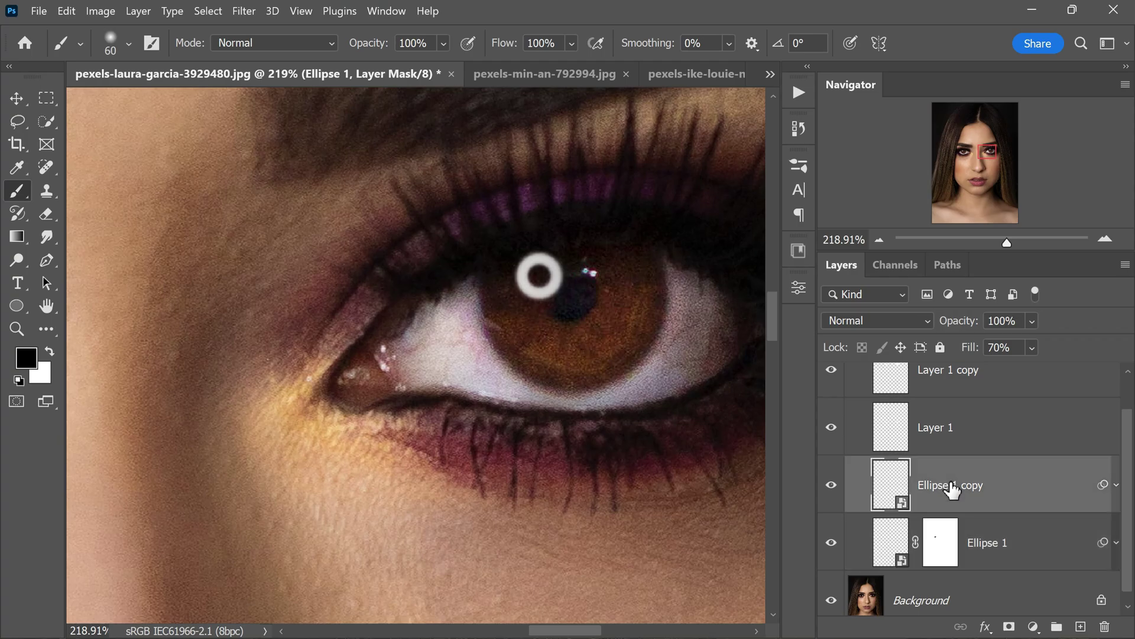
left_click(1009, 627)
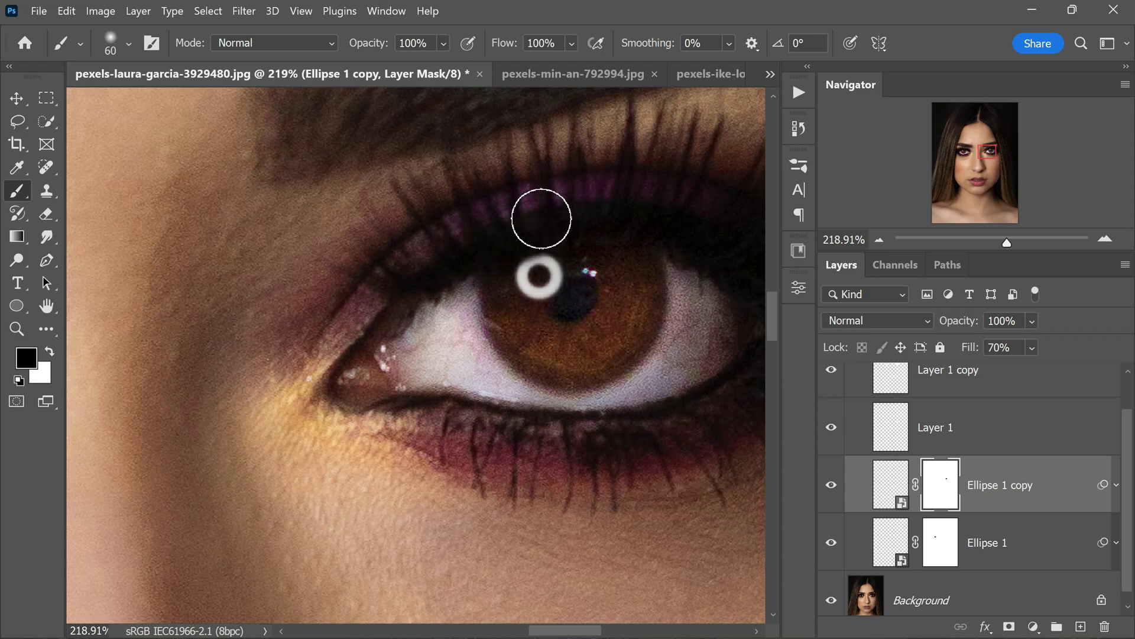
scroll(513, 196, "down", 2)
scroll(521, 188, "down", 3)
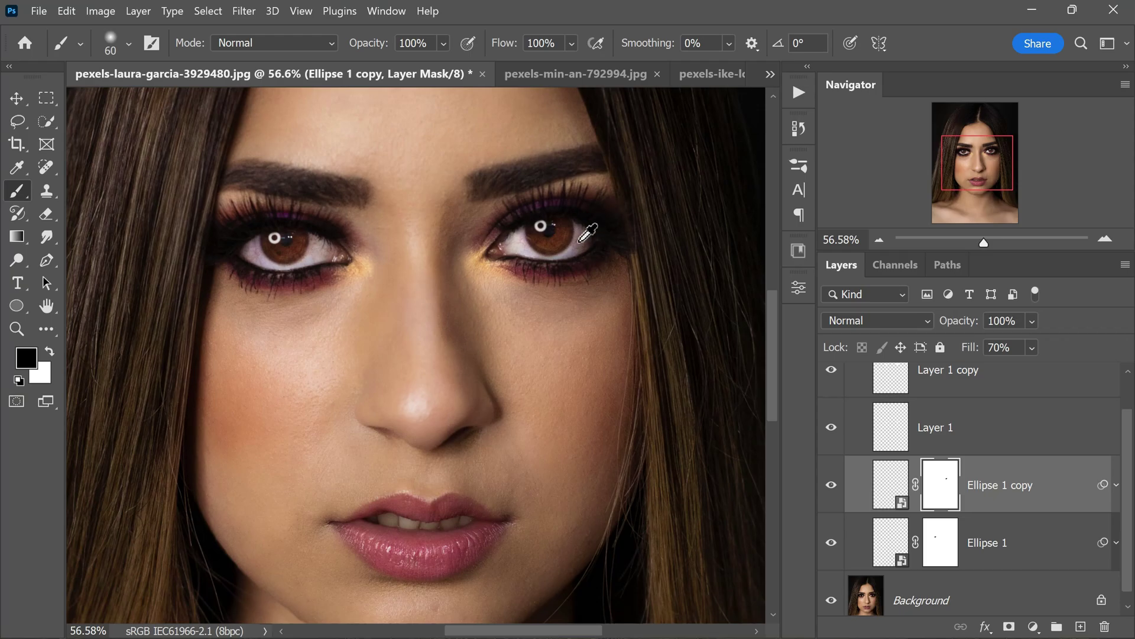
scroll(359, 271, "up", 3)
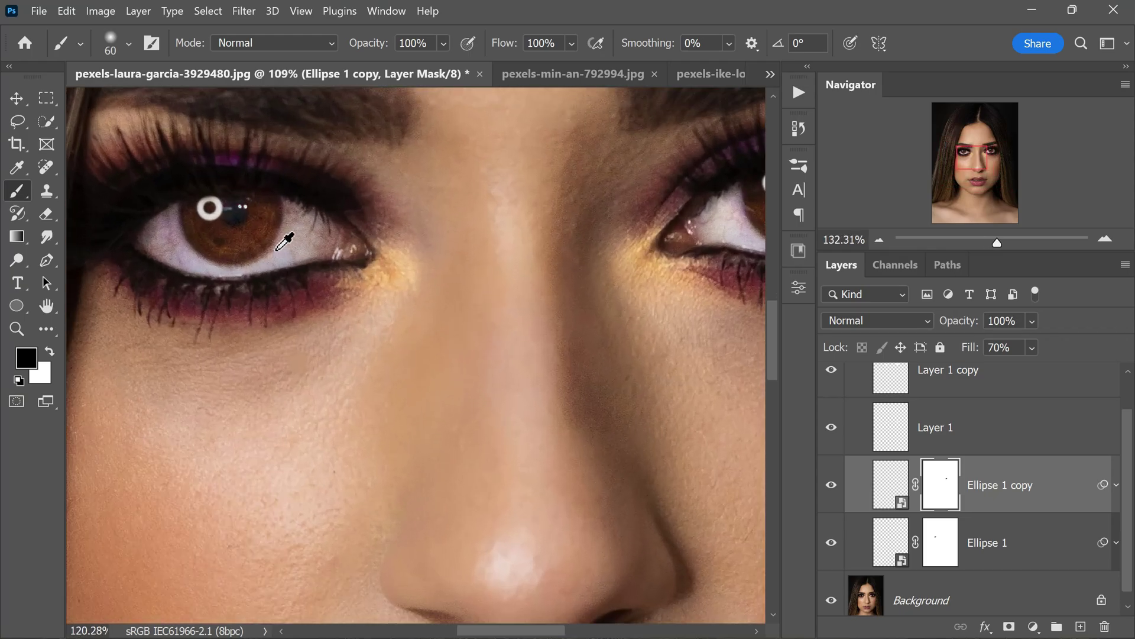
scroll(286, 236, "down", 4)
scroll(421, 299, "down", 2)
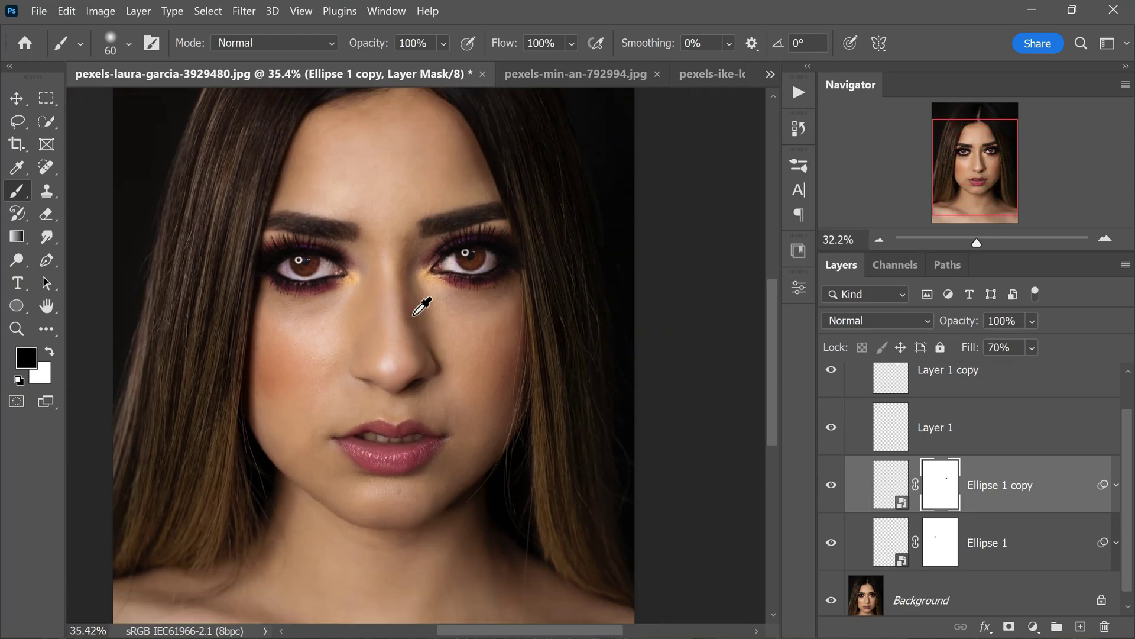
scroll(410, 348, "up", 1)
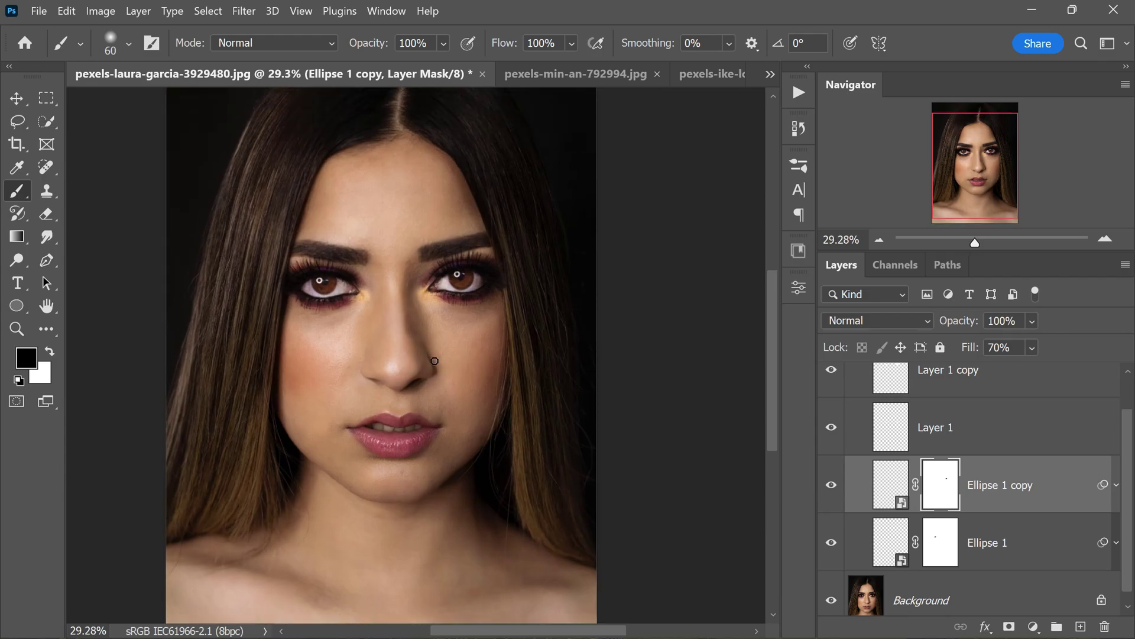
scroll(996, 492, "down", 1)
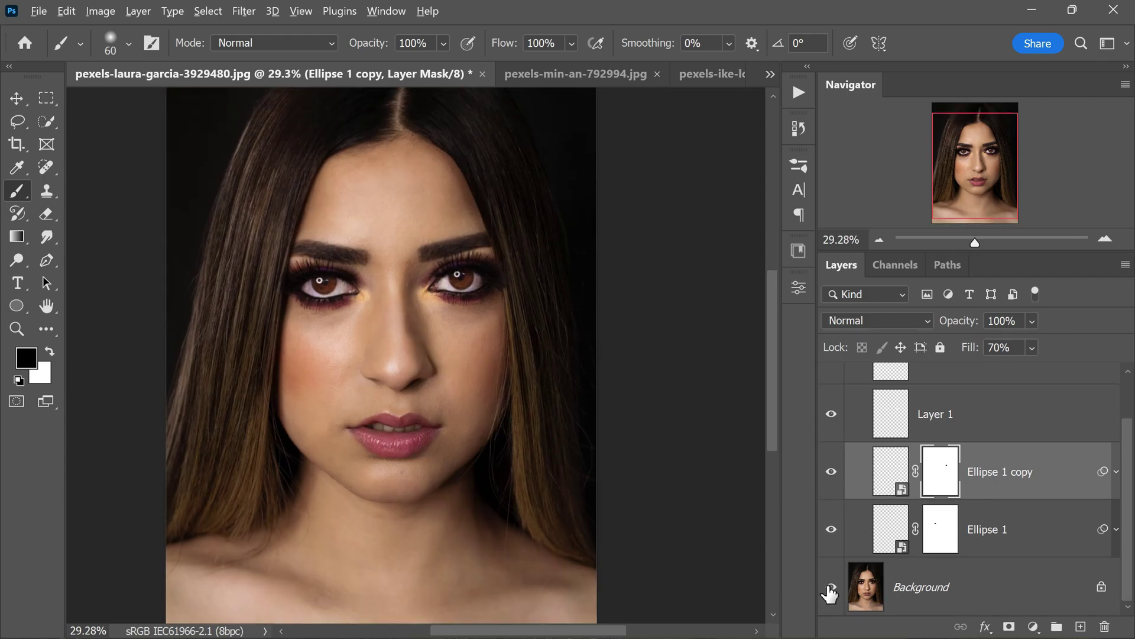
- Toggle the Background-only view repeatedly to compare the first portrait with and without catchlights
left_click(830, 587, "alt")
left_click(831, 587, "alt")
left_click(830, 588, "alt")
left_click(831, 587, "alt")
left_click(831, 587, "alt")
left_click(831, 587, "alt")
left_click(830, 587, "alt")
left_click(830, 588, "alt")
left_click(831, 588, "alt")
left_click(831, 587, "alt")
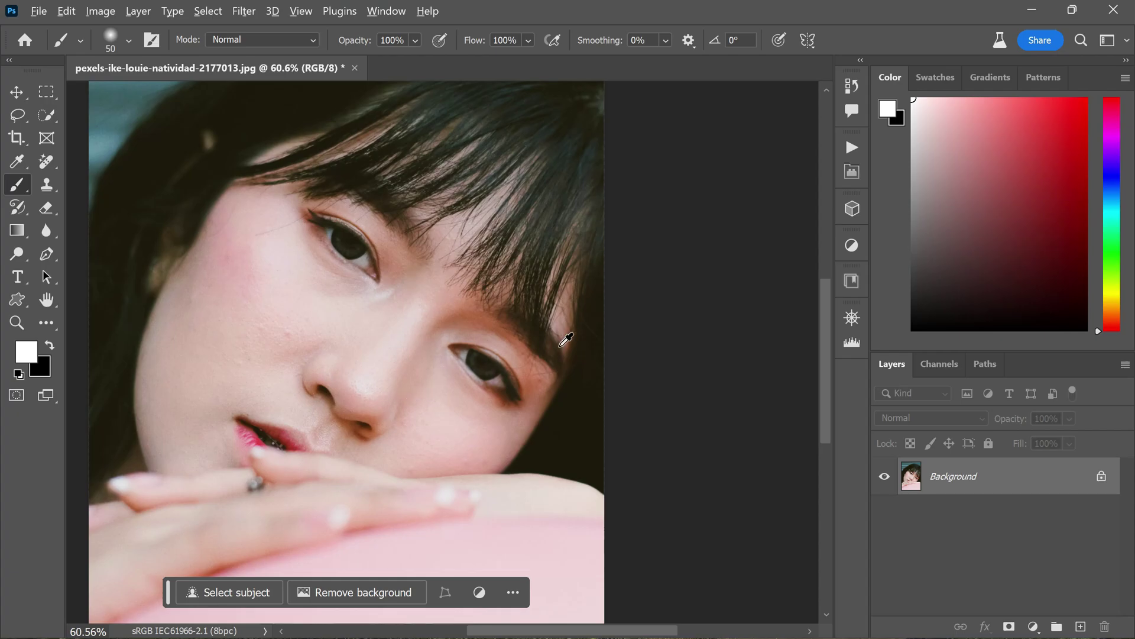
- Paint over both irises of the second portrait in Quick Mask and convert it to a selection
scroll(567, 339, "down", 3)
scroll(406, 343, "up", 5)
scroll(419, 261, "up", 1)
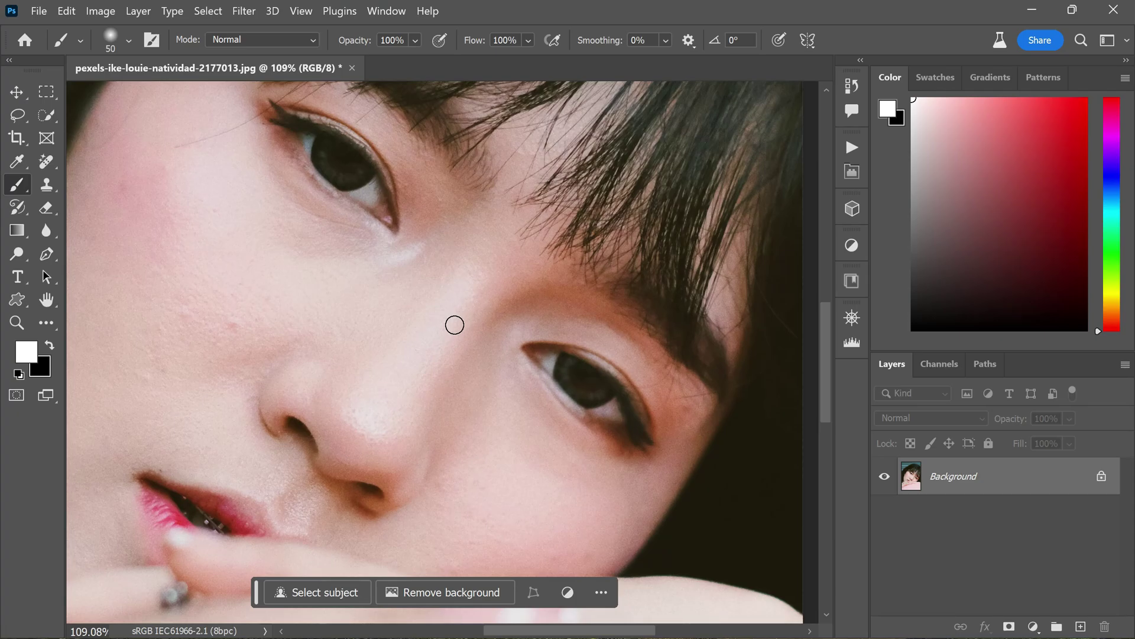
left_click(17, 395)
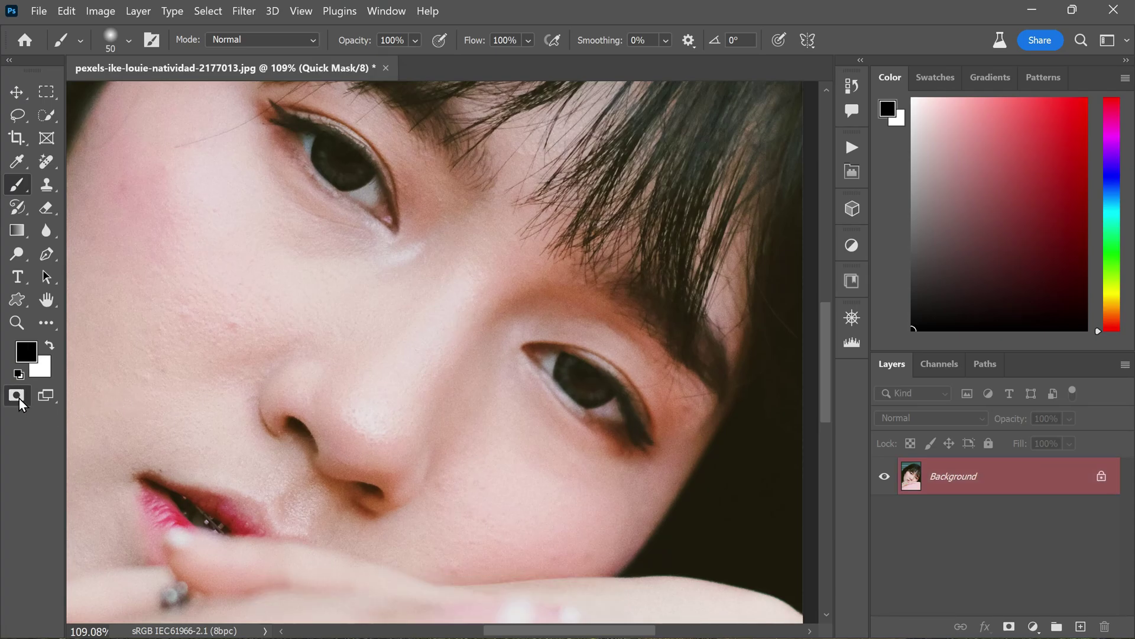
scroll(344, 199, "up", 1)
left_click_drag(332, 150, 324, 154)
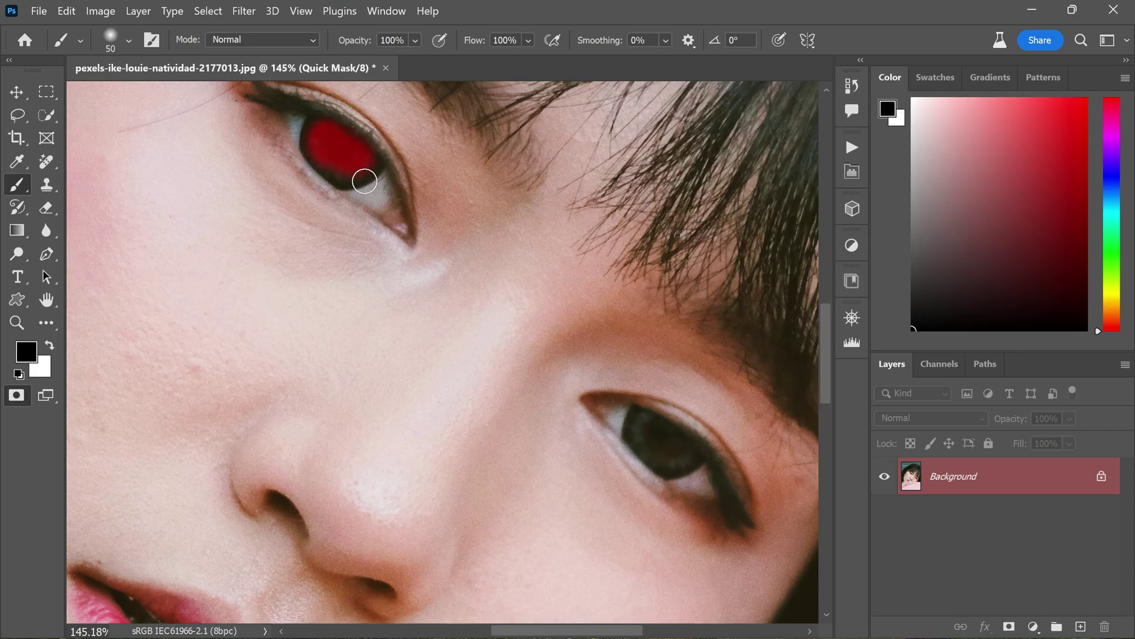
left_click_drag(650, 447, 679, 452)
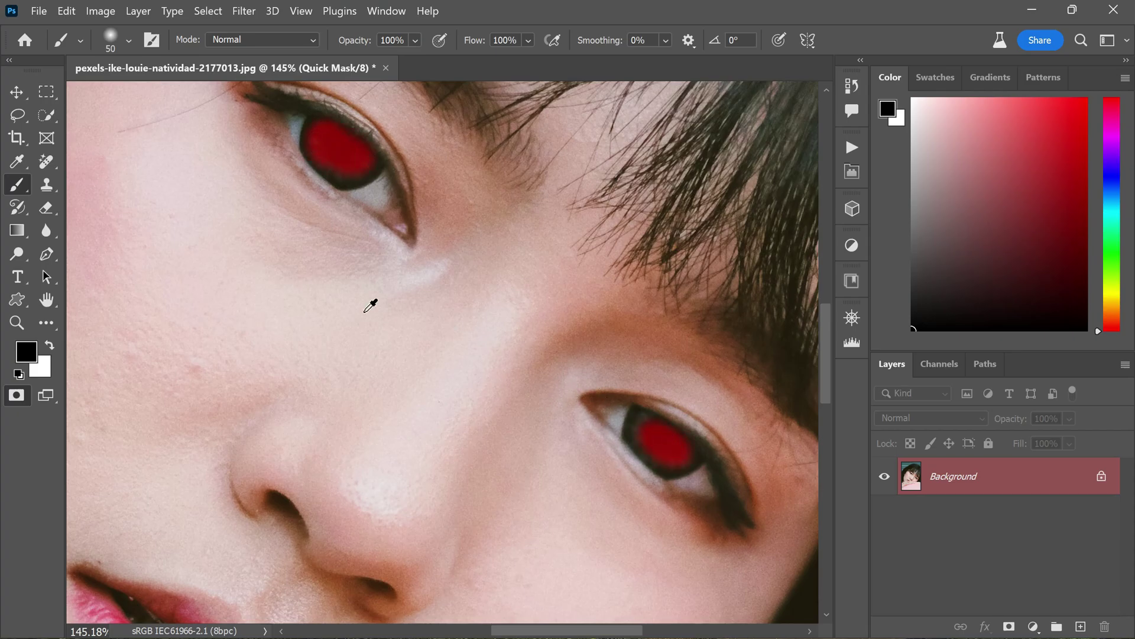
scroll(390, 310, "down", 1)
left_click(17, 401)
scroll(375, 299, "down", 2)
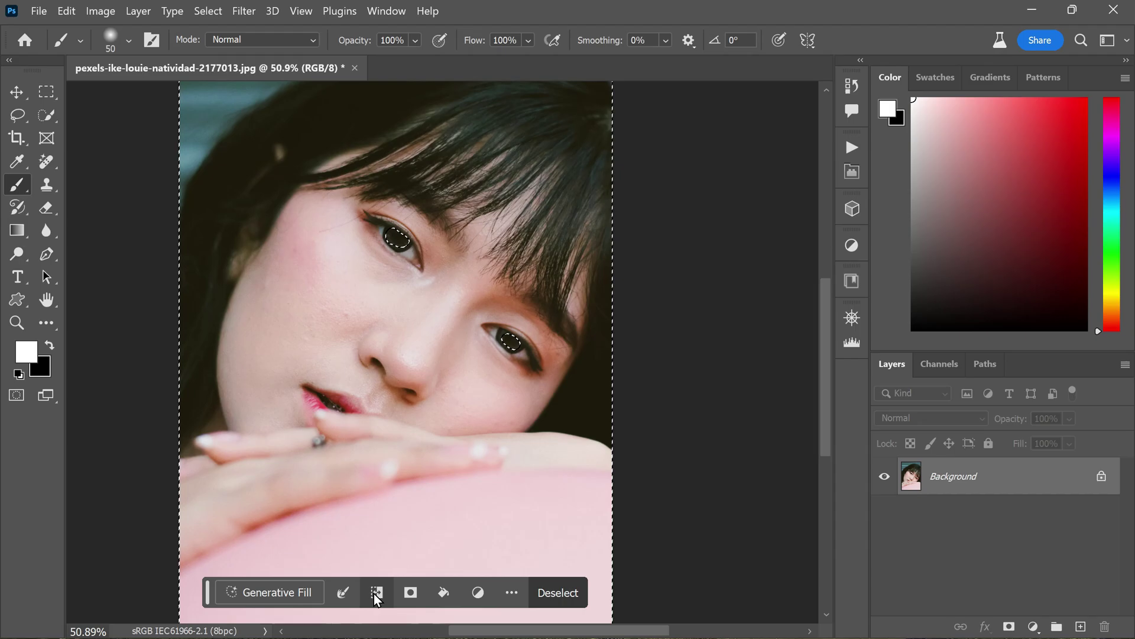
- Invert to the irises and Generative Fill them with the prompt 'dramatic bright catch light'
left_click(374, 594)
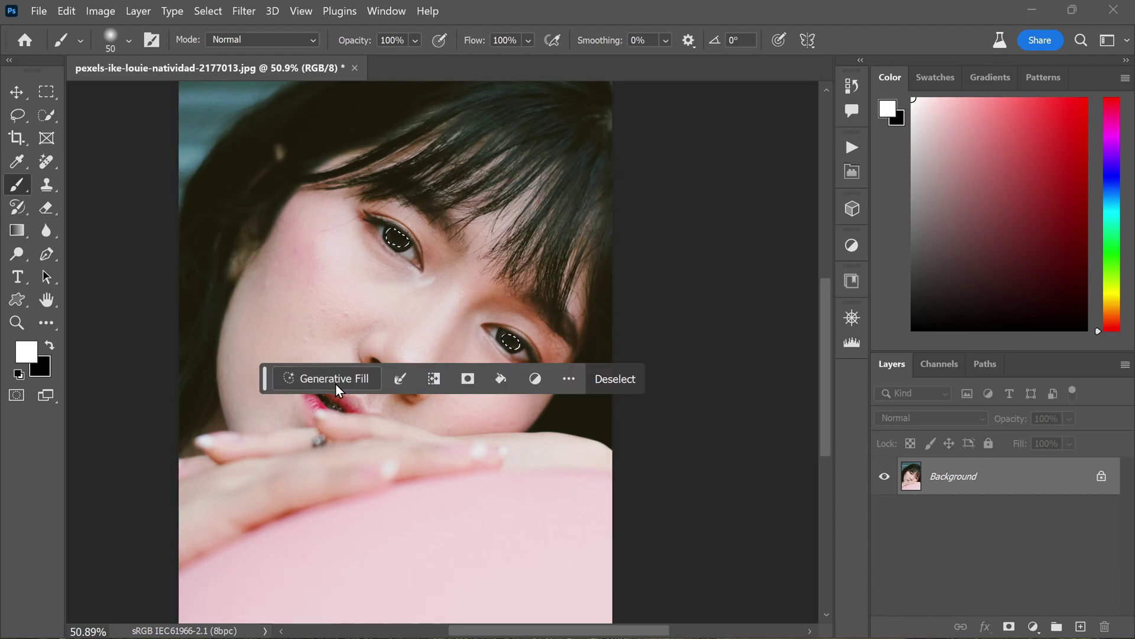
left_click(336, 384)
type("dramatic bright catch light")
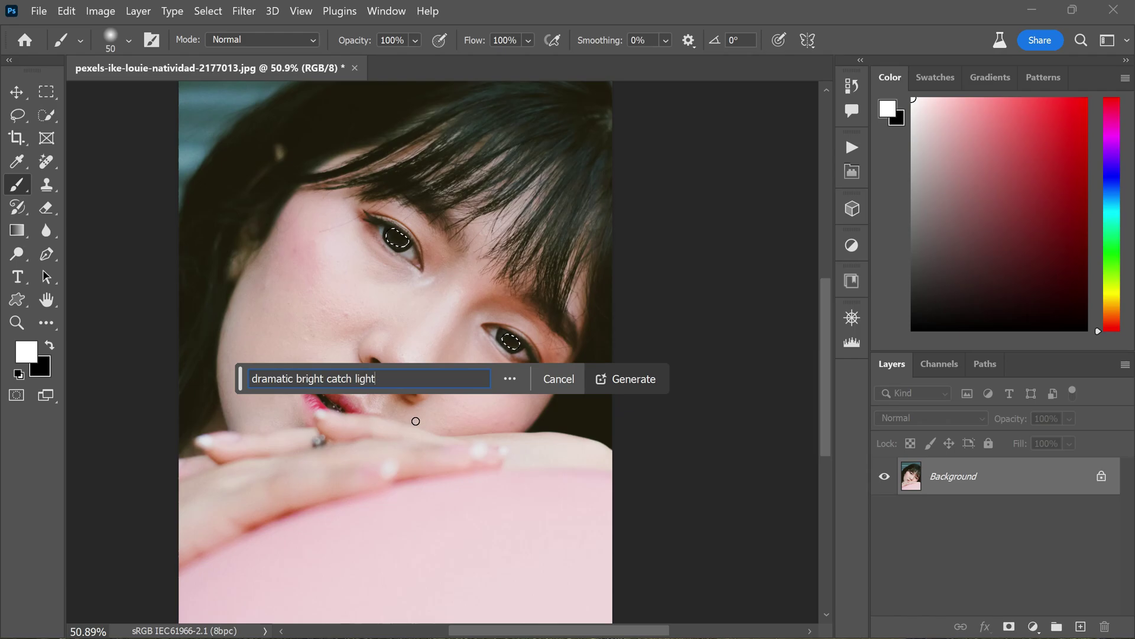
left_click(644, 381)
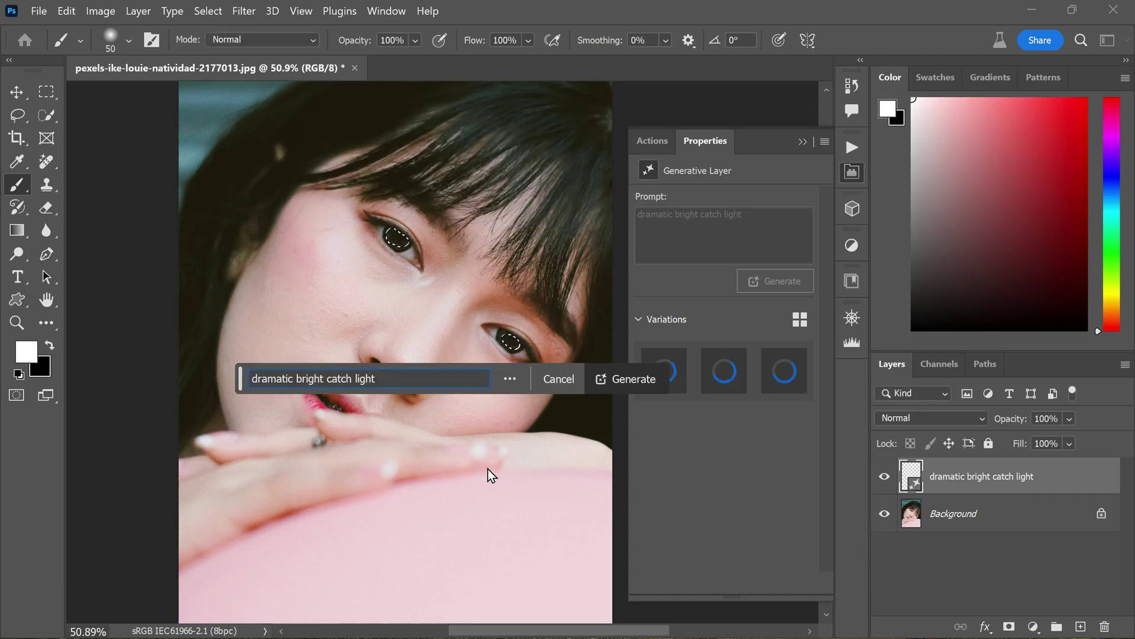
scroll(501, 231, "up", 5)
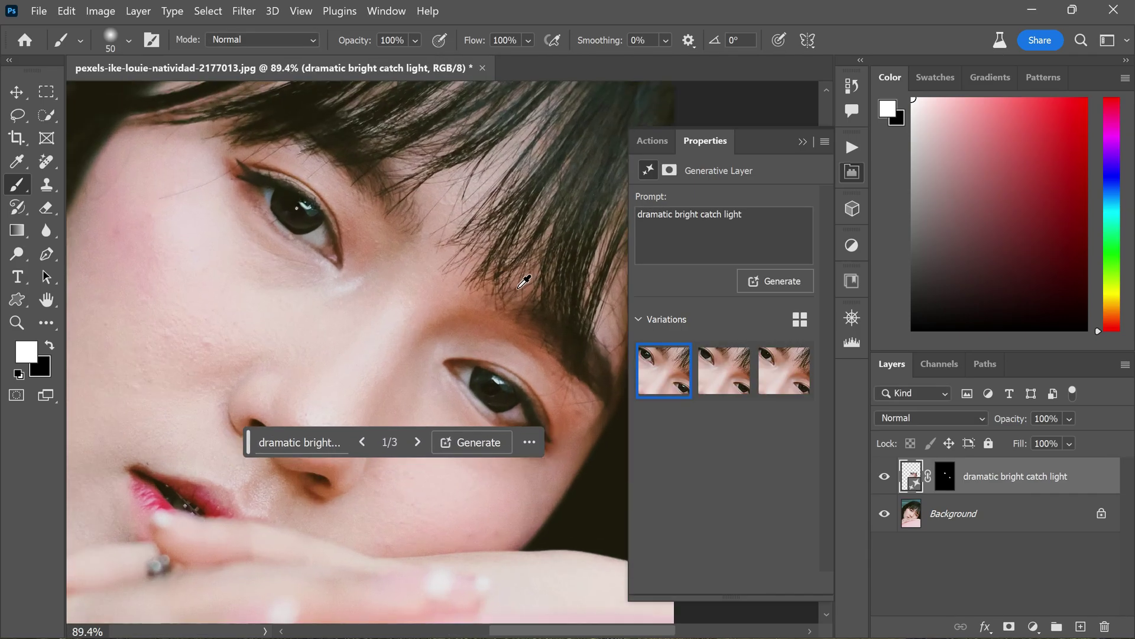
- Preview the second and third generated catchlight variations, then keep variation 1
left_click(723, 372)
left_click(774, 371)
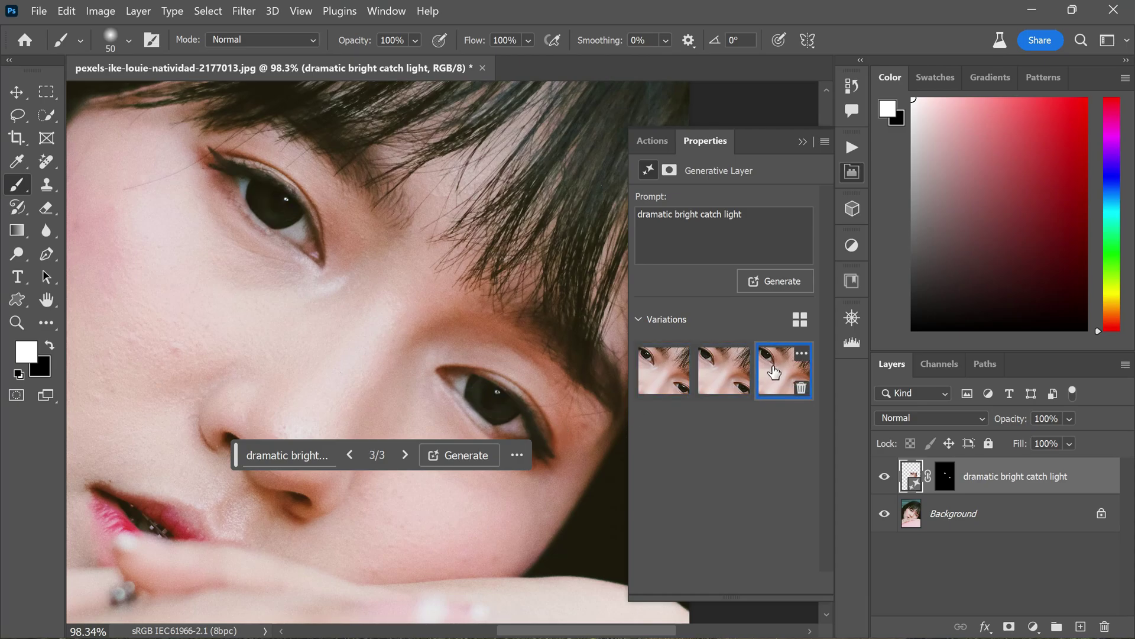
left_click(661, 372)
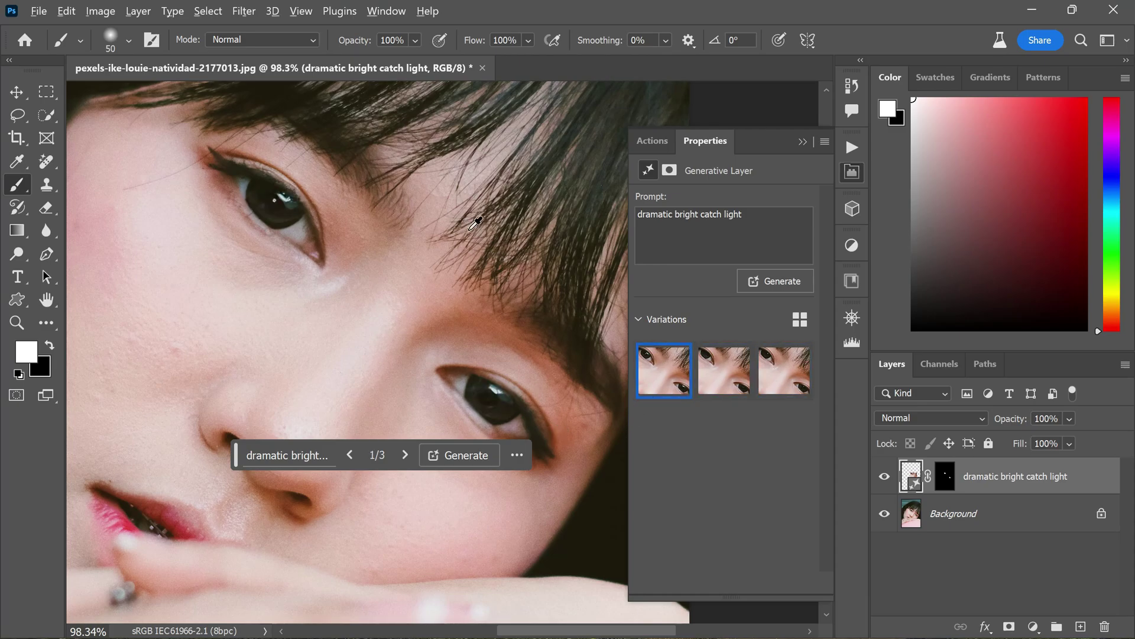
scroll(475, 224, "down", 3)
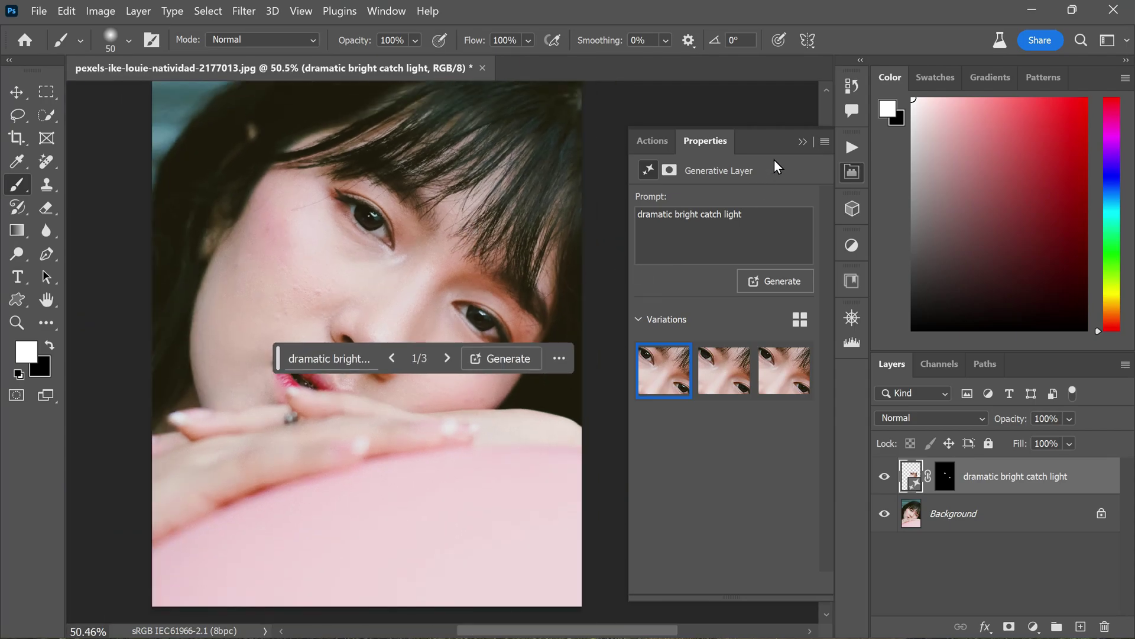
- Collapse the Properties panel and toggle the generative layer to compare the eyes with and without catchlights
left_click(802, 143)
left_click_drag(278, 370, 277, 545)
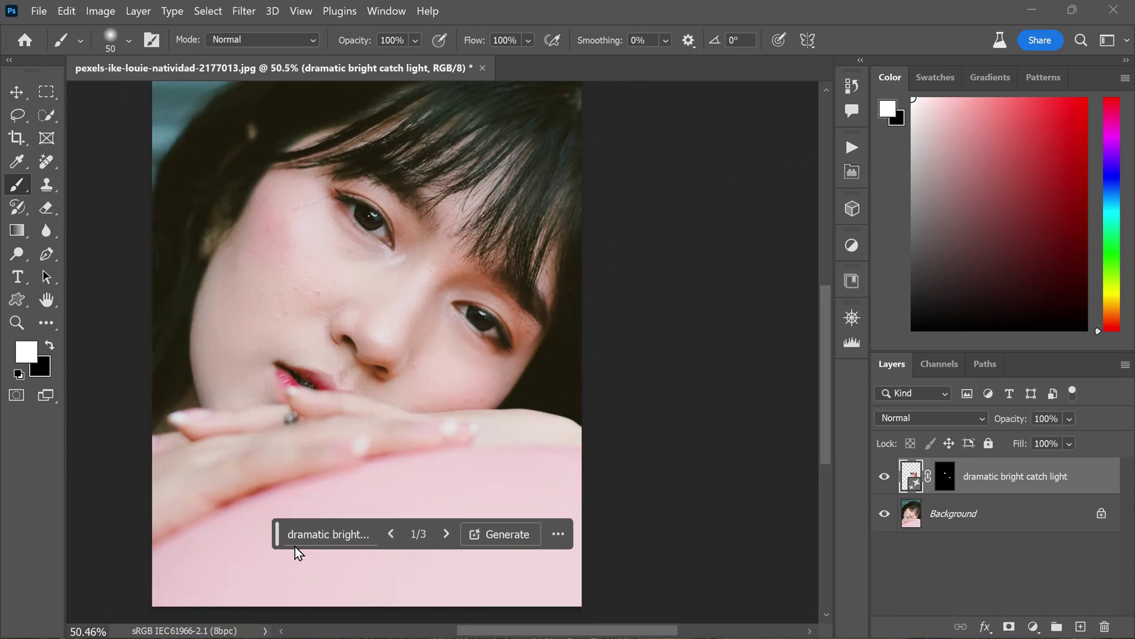
left_click(881, 480)
left_click(882, 480)
left_click(882, 480)
left_click(882, 481)
left_click(882, 480)
left_click(882, 480)
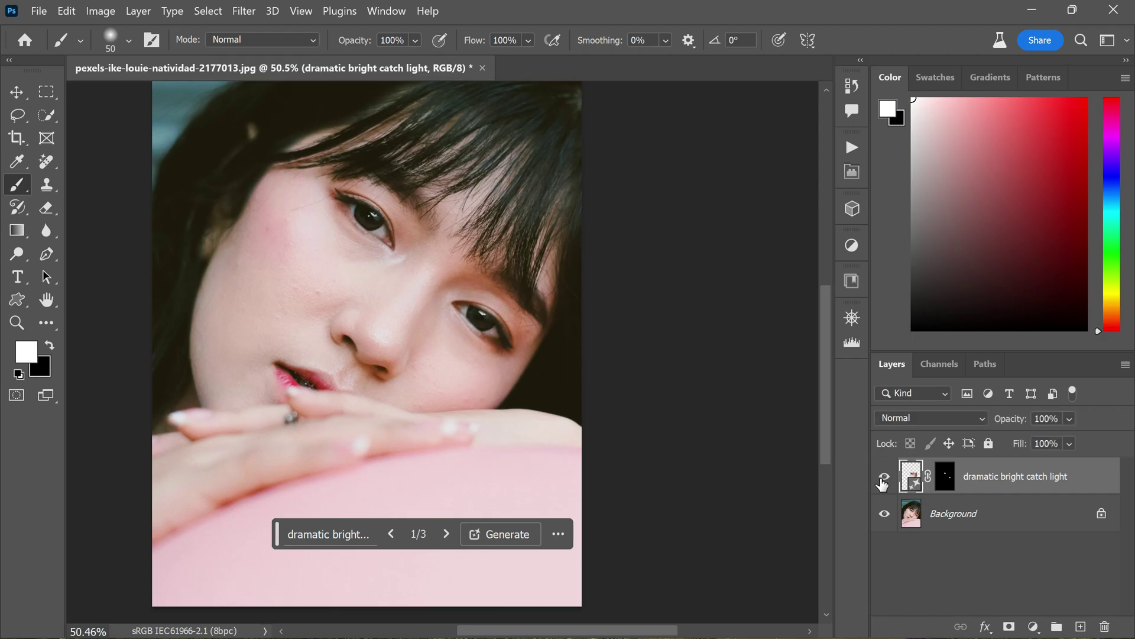